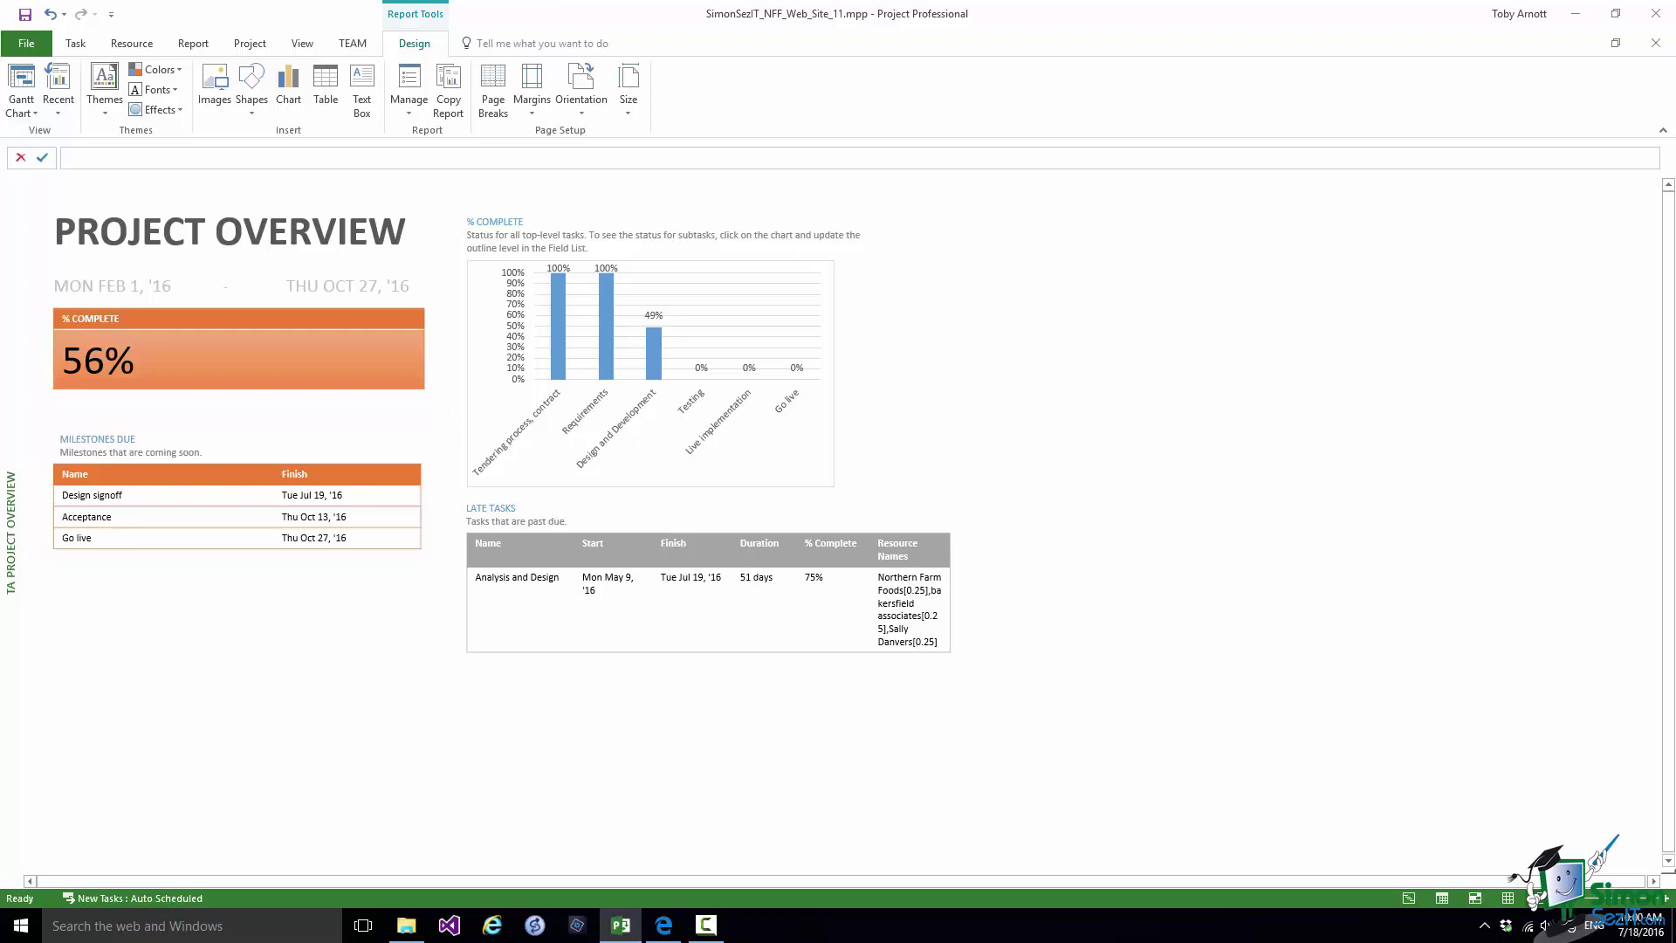
- Switch to the Gantt Chart and pick Upcoming Milestones from the More Filters list
left_click(20, 84)
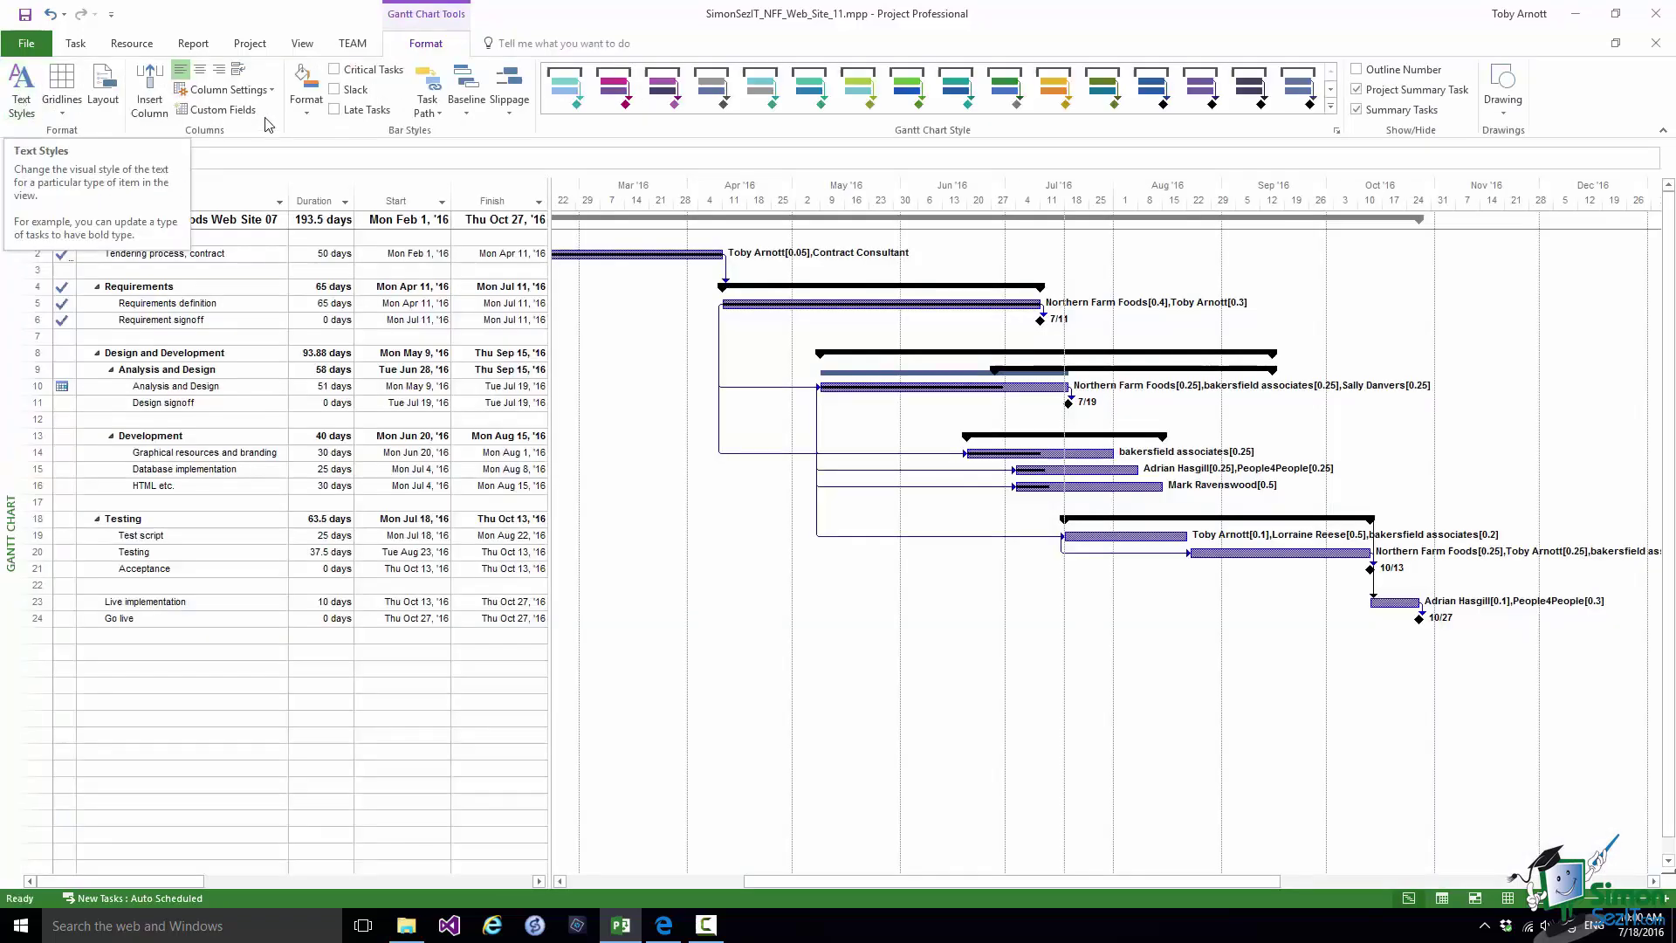
left_click(303, 48)
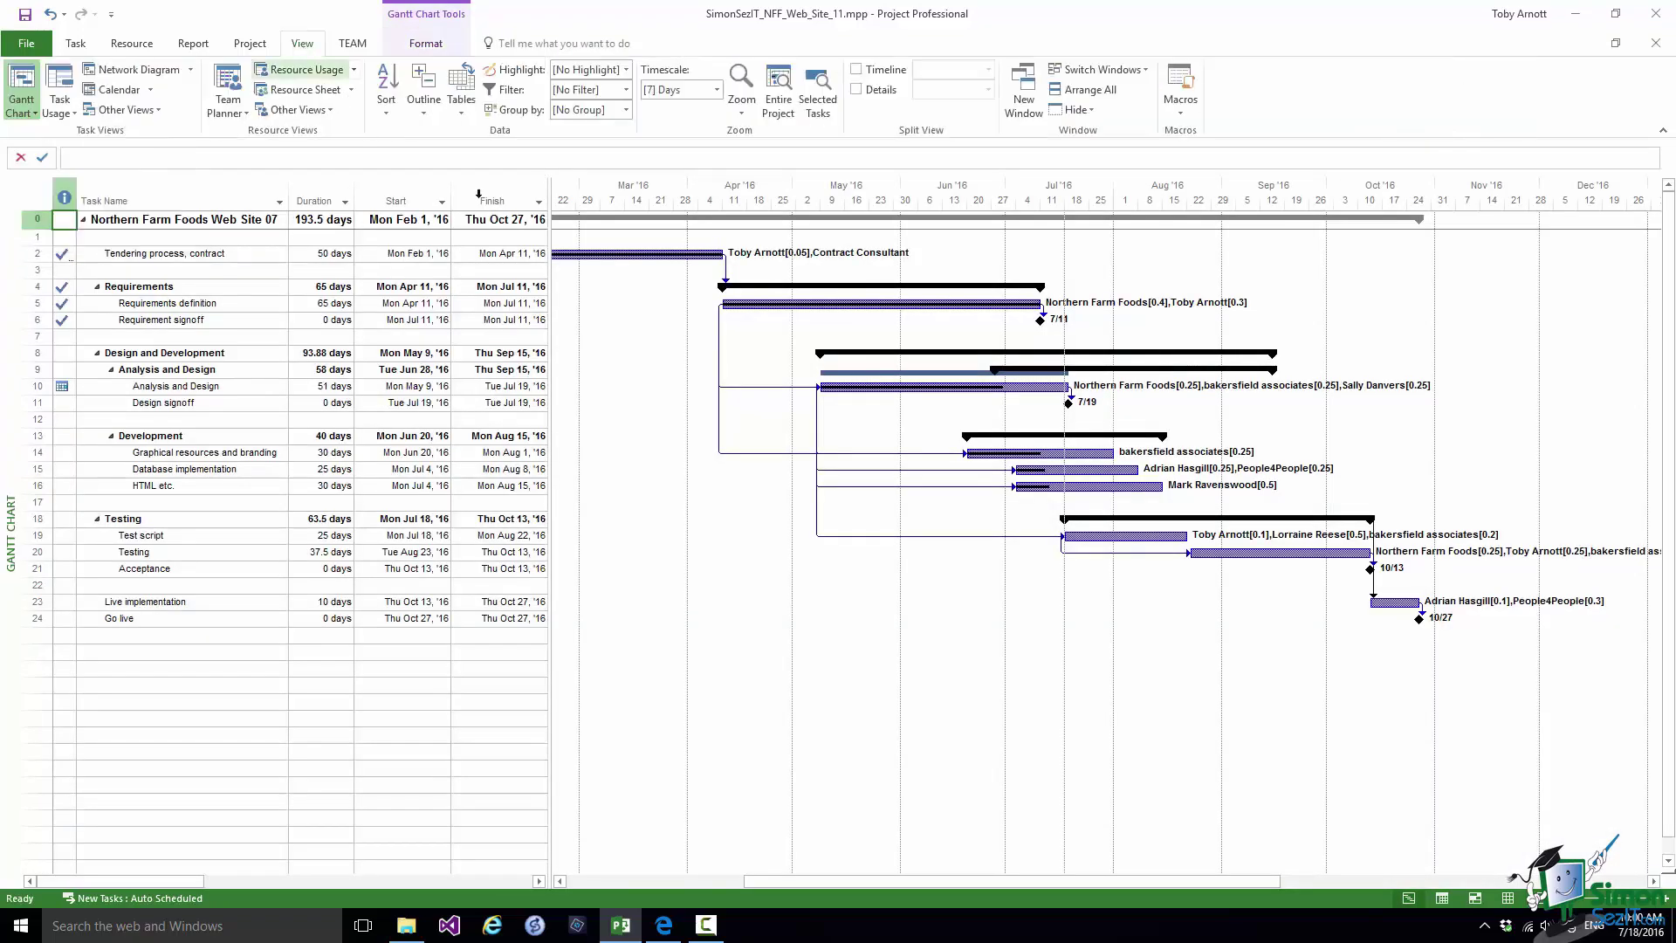
left_click(627, 90)
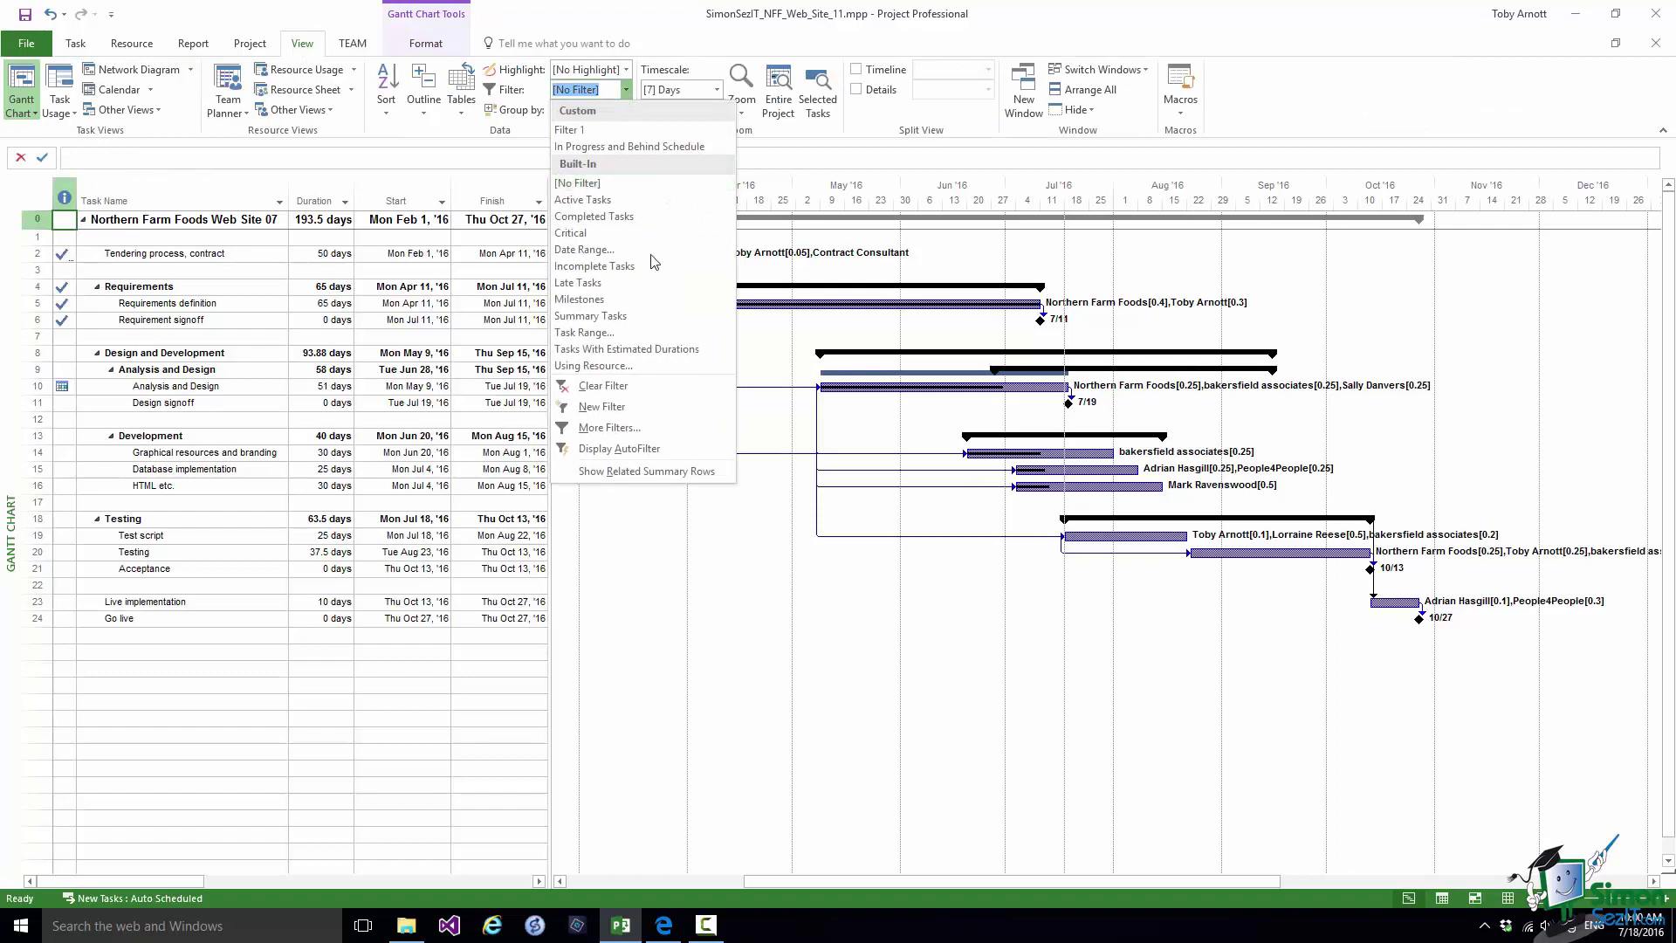
left_click(651, 427)
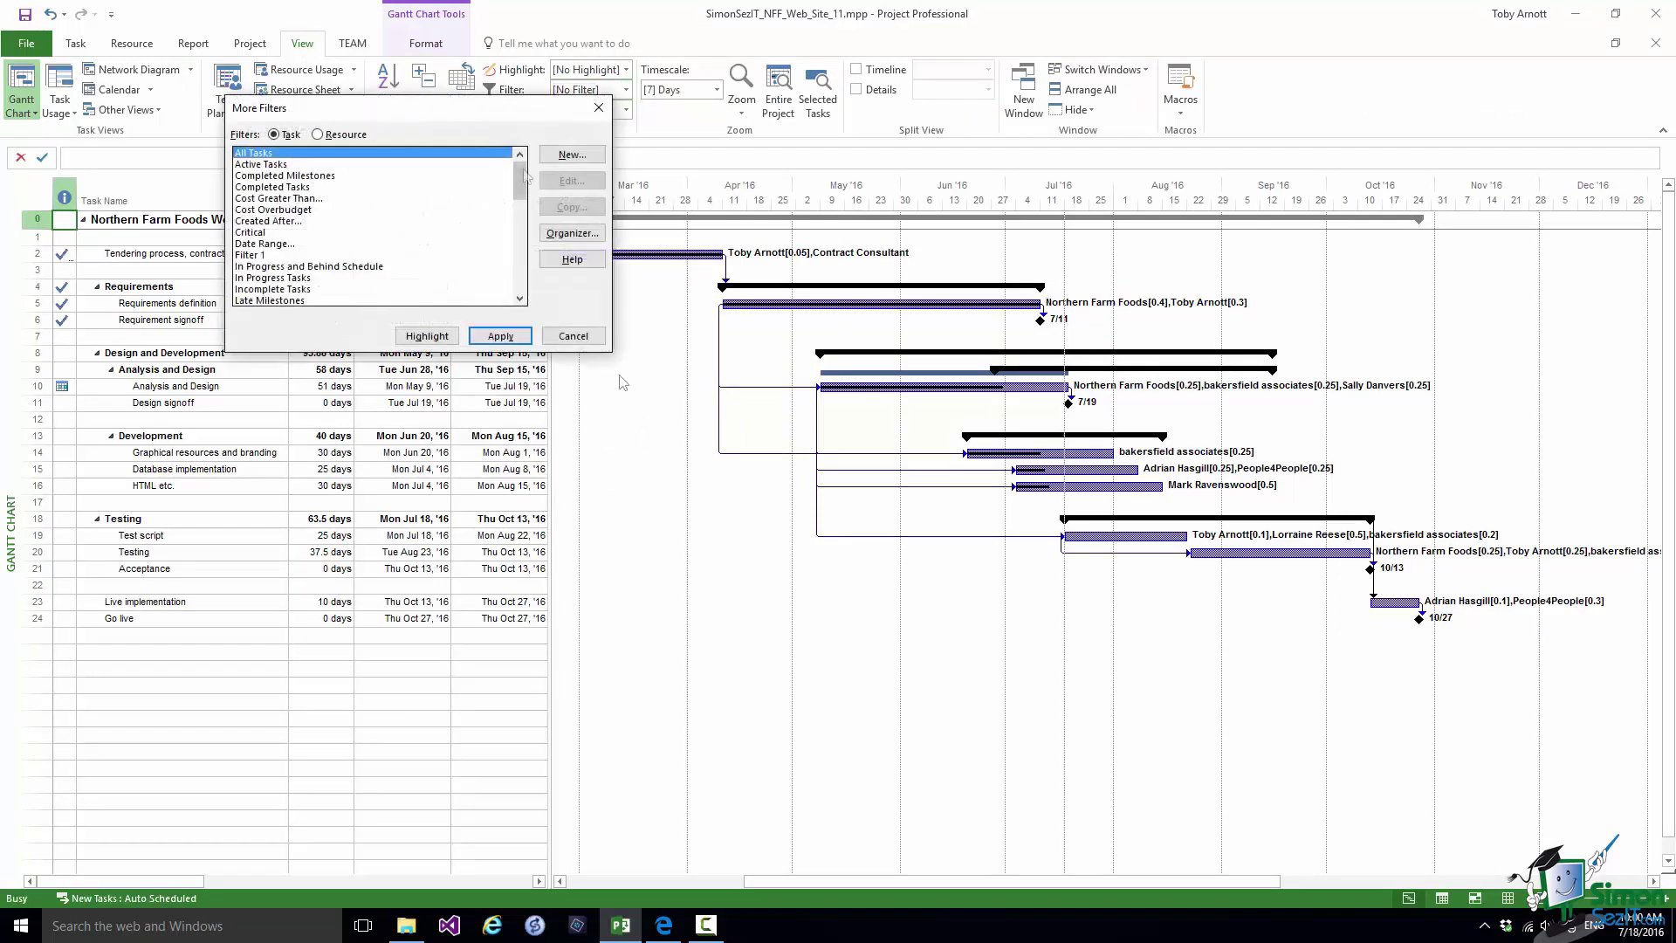
left_click_drag(523, 176, 524, 272)
left_click(296, 266)
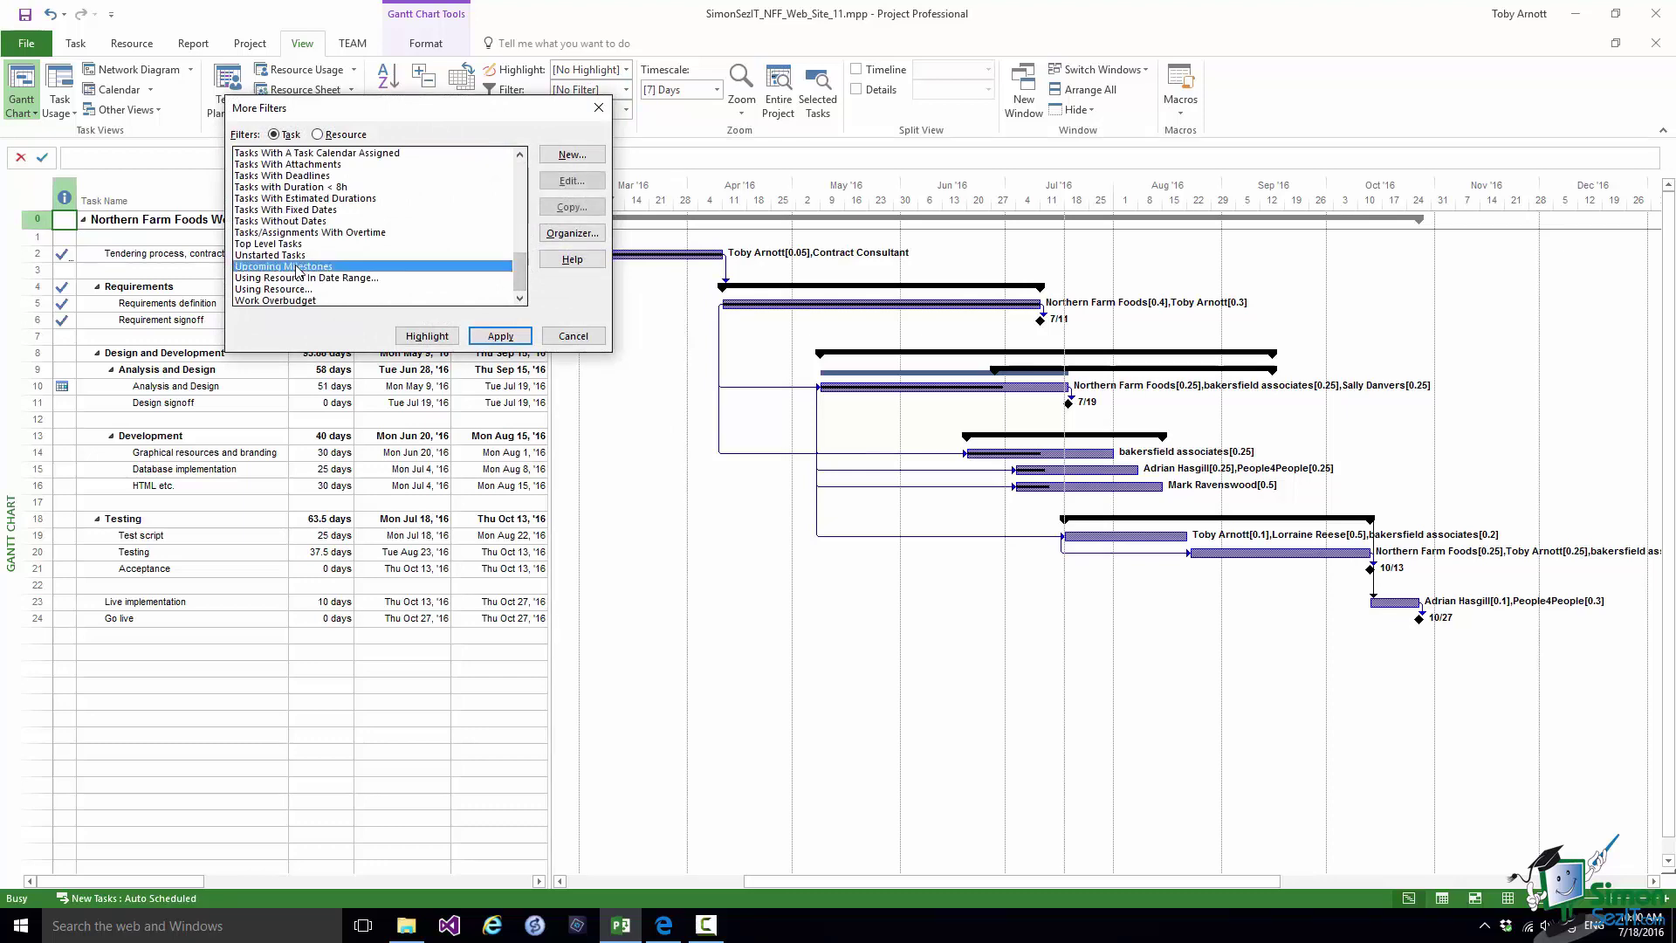
- Edit the Upcoming Milestones filter definition, then go back to the Project Overview report
left_click(570, 181)
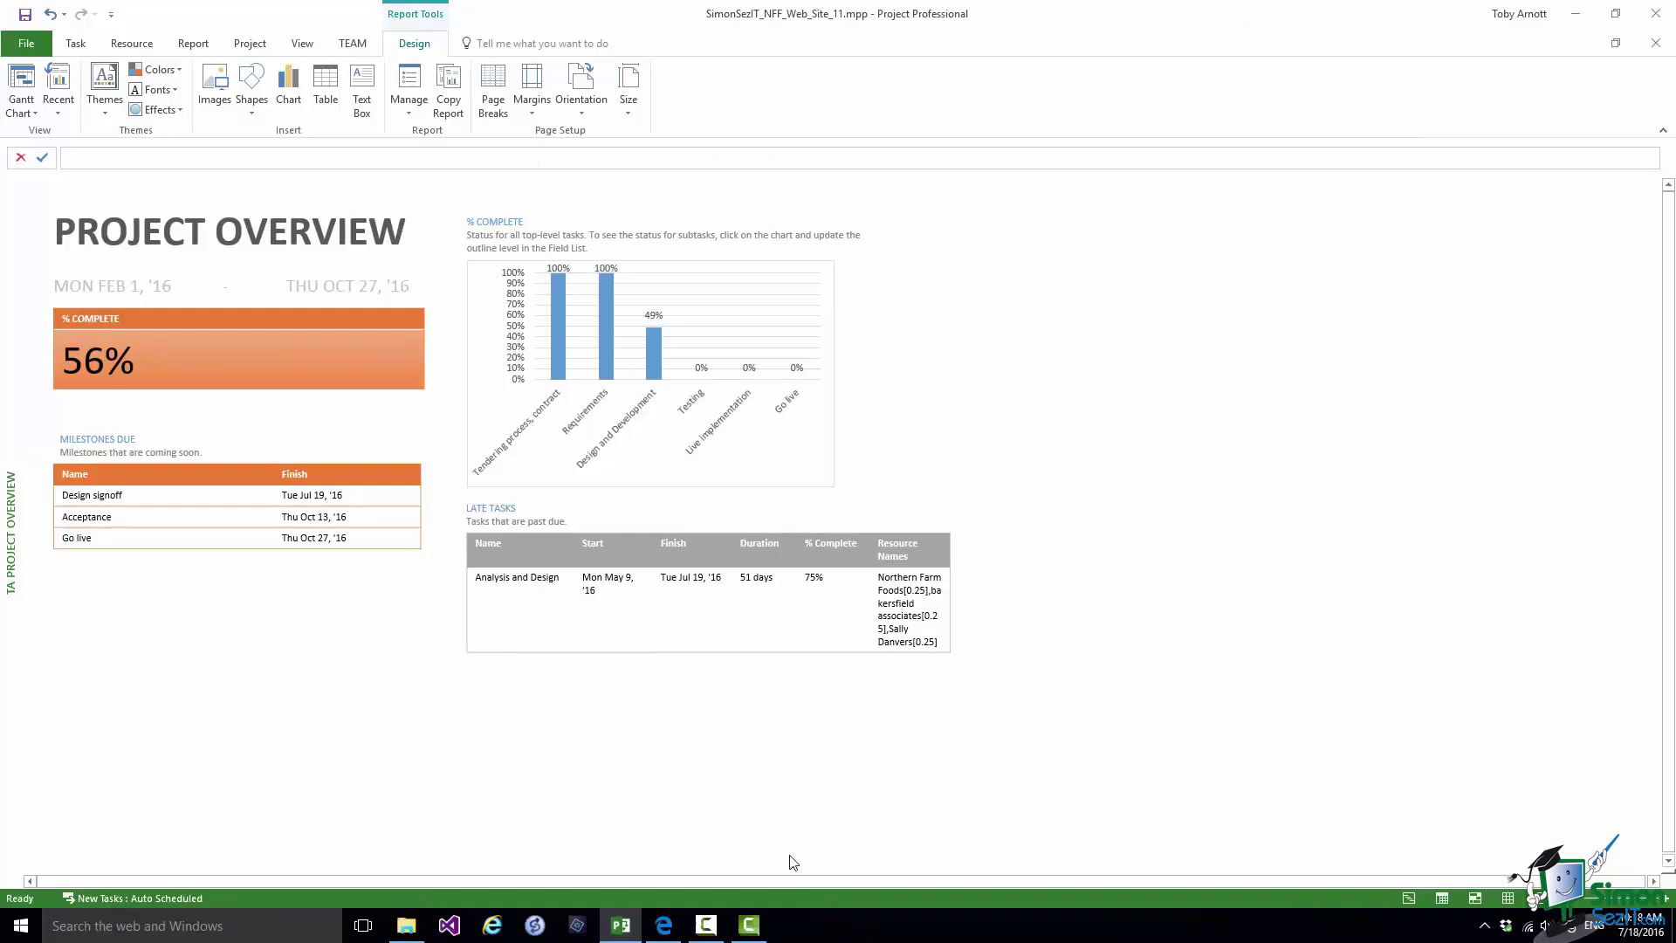
- Select the Late Tasks table and toggle Table Data off and on to show its Field List
left_click(791, 542)
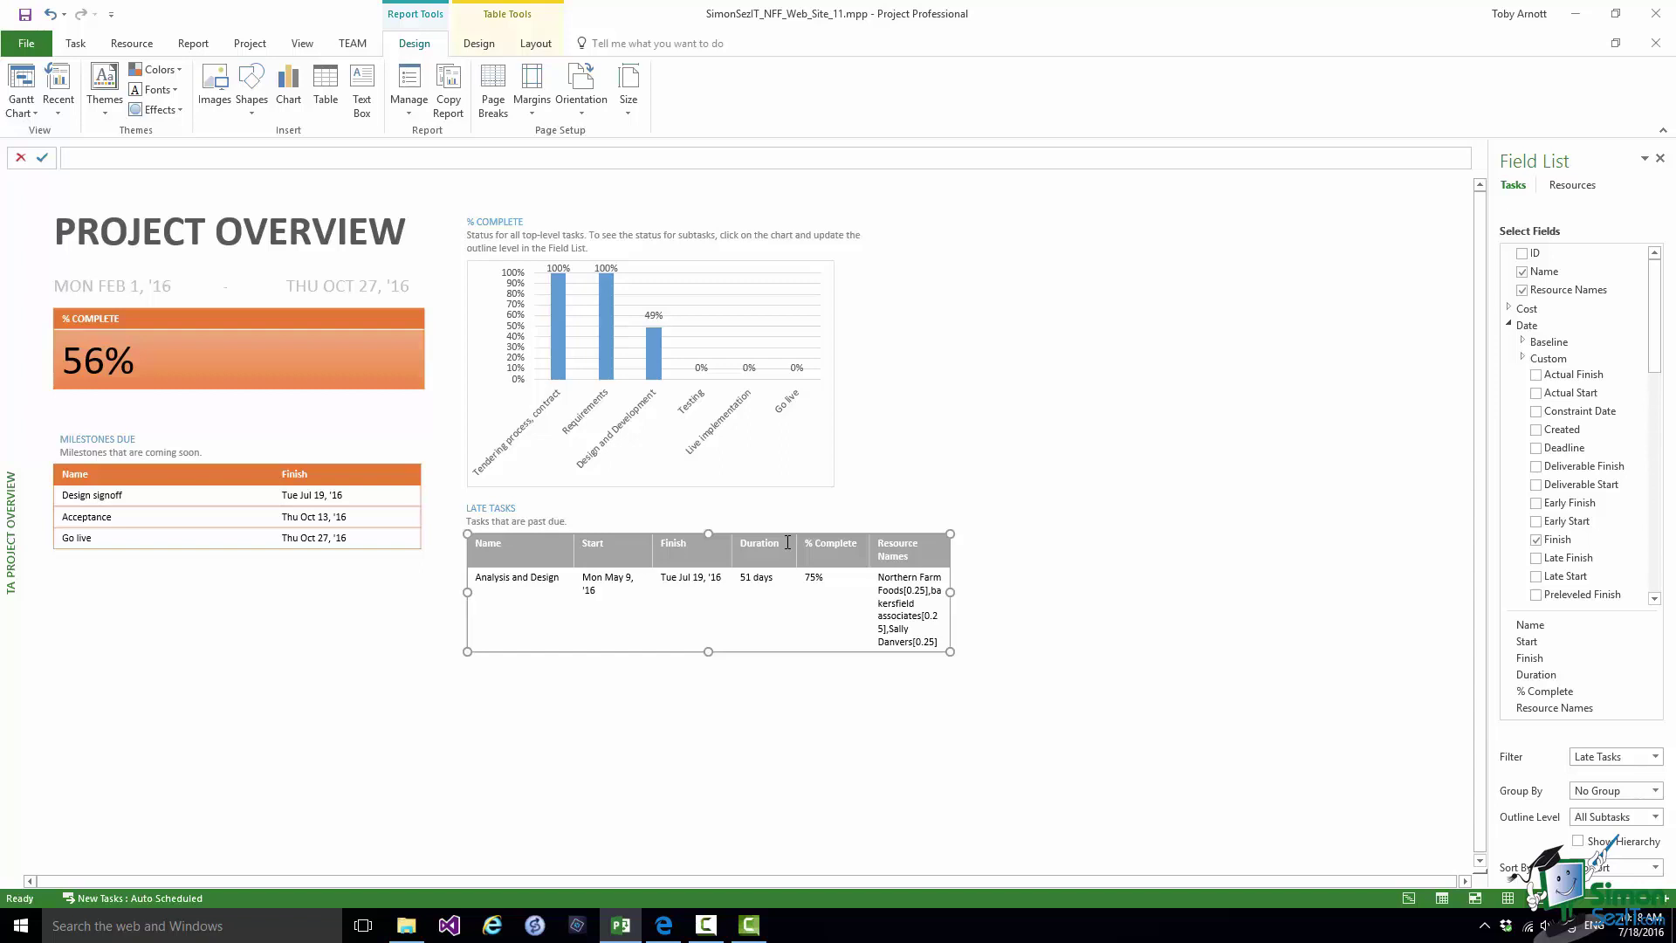
left_click(479, 44)
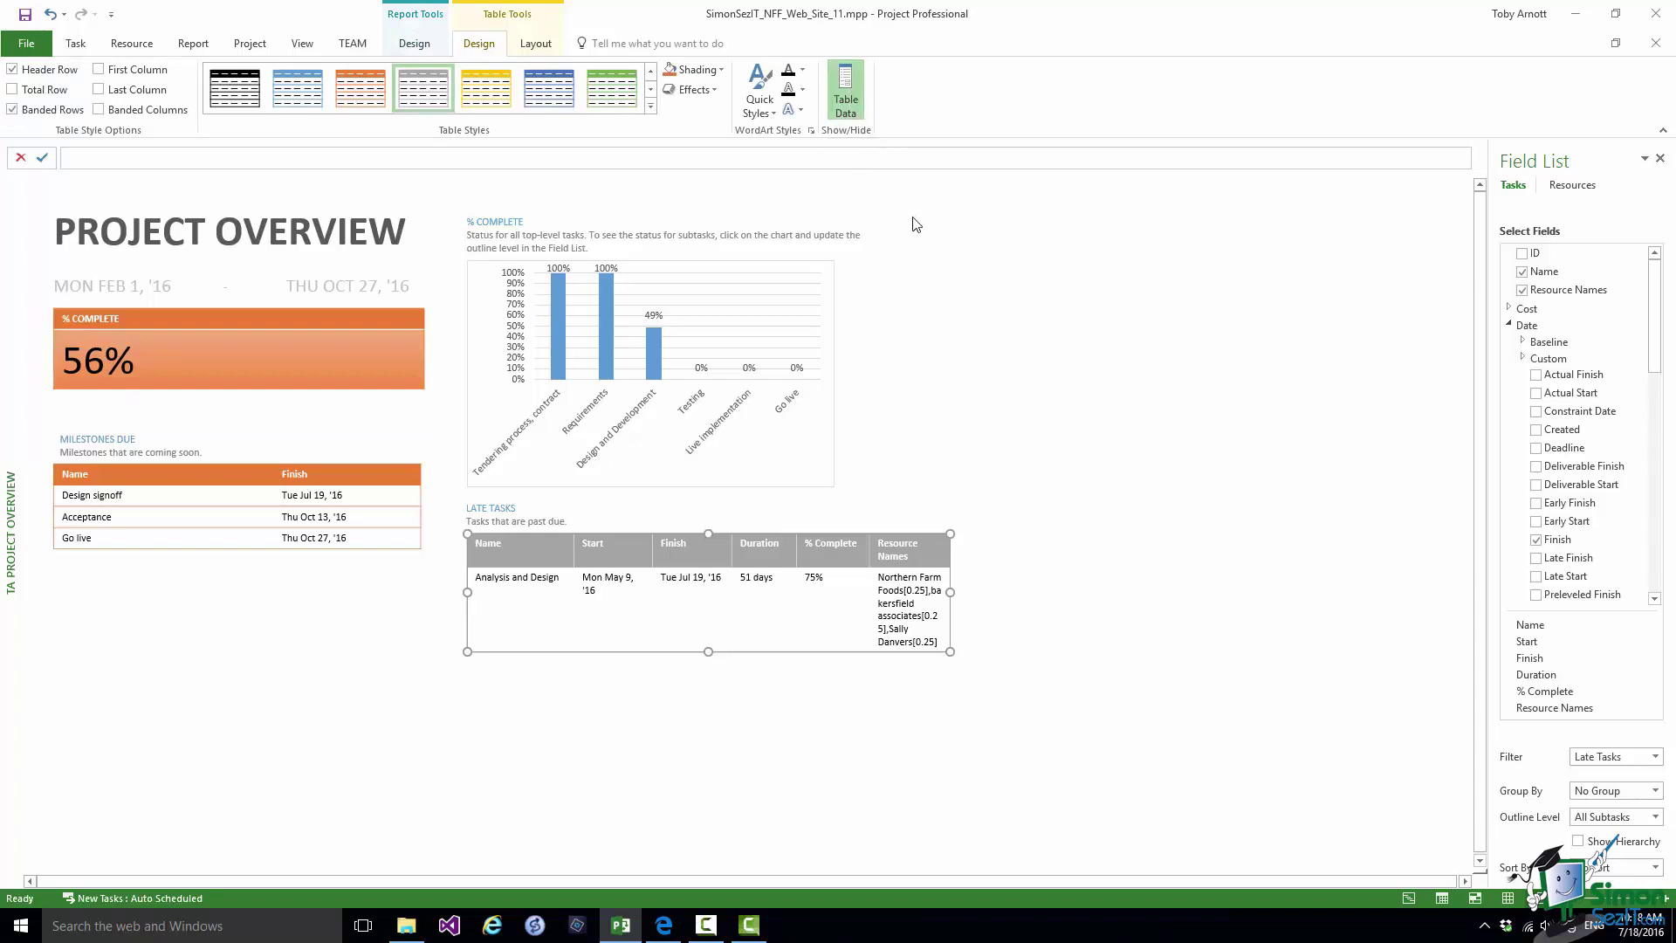
left_click(847, 98)
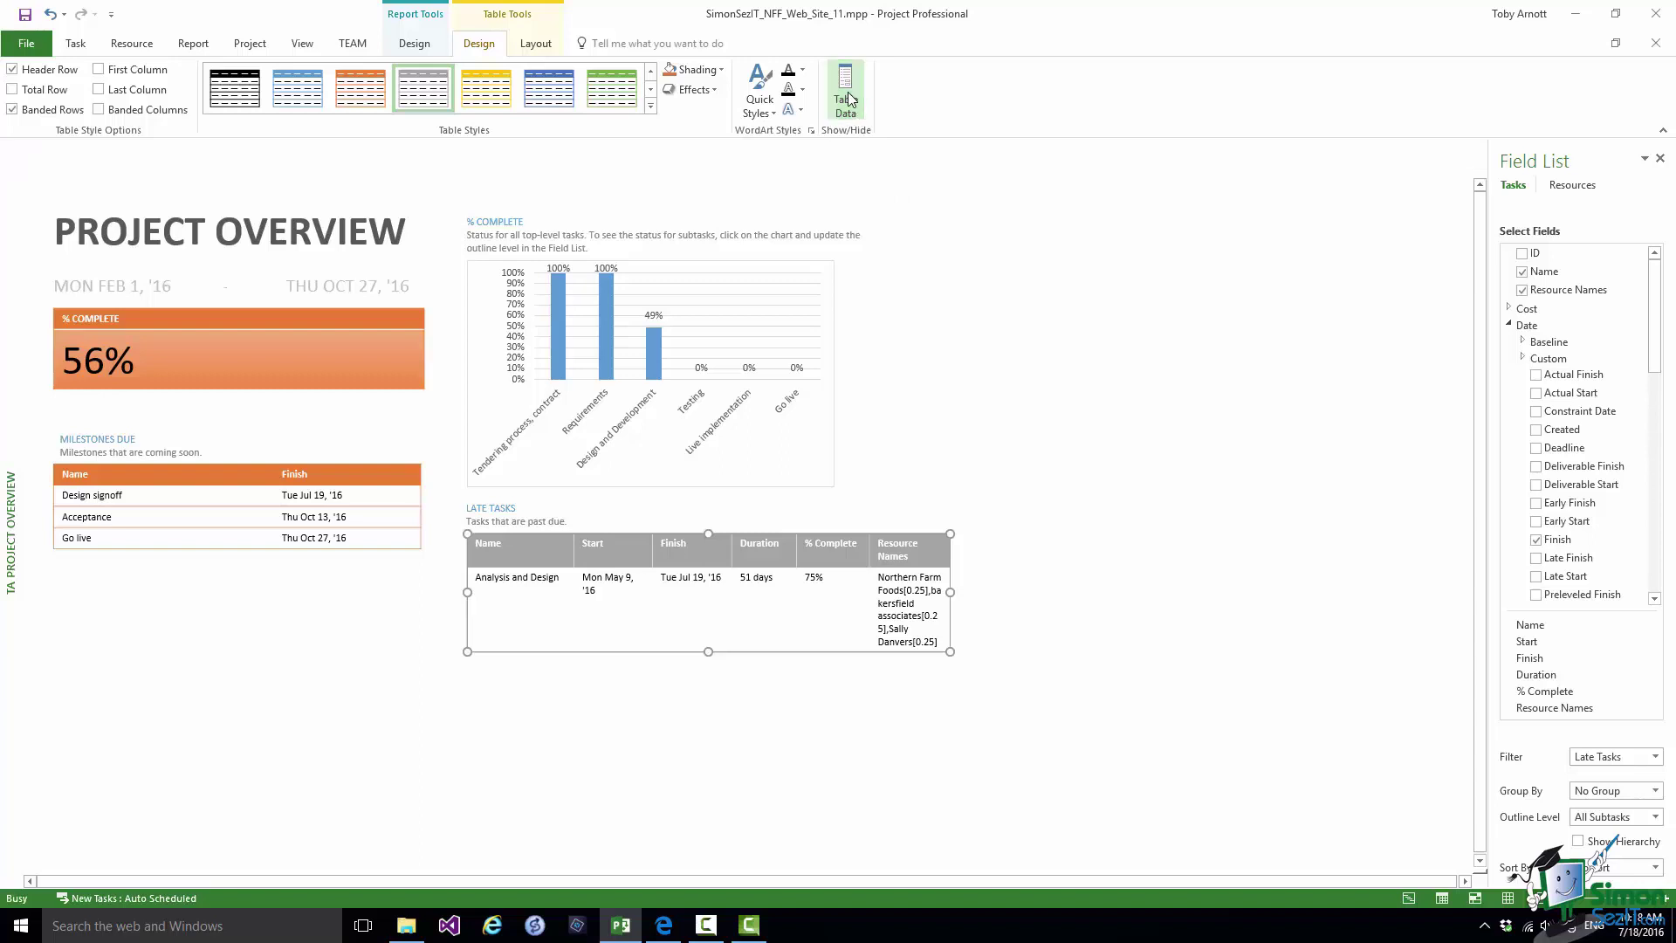
left_click(847, 98)
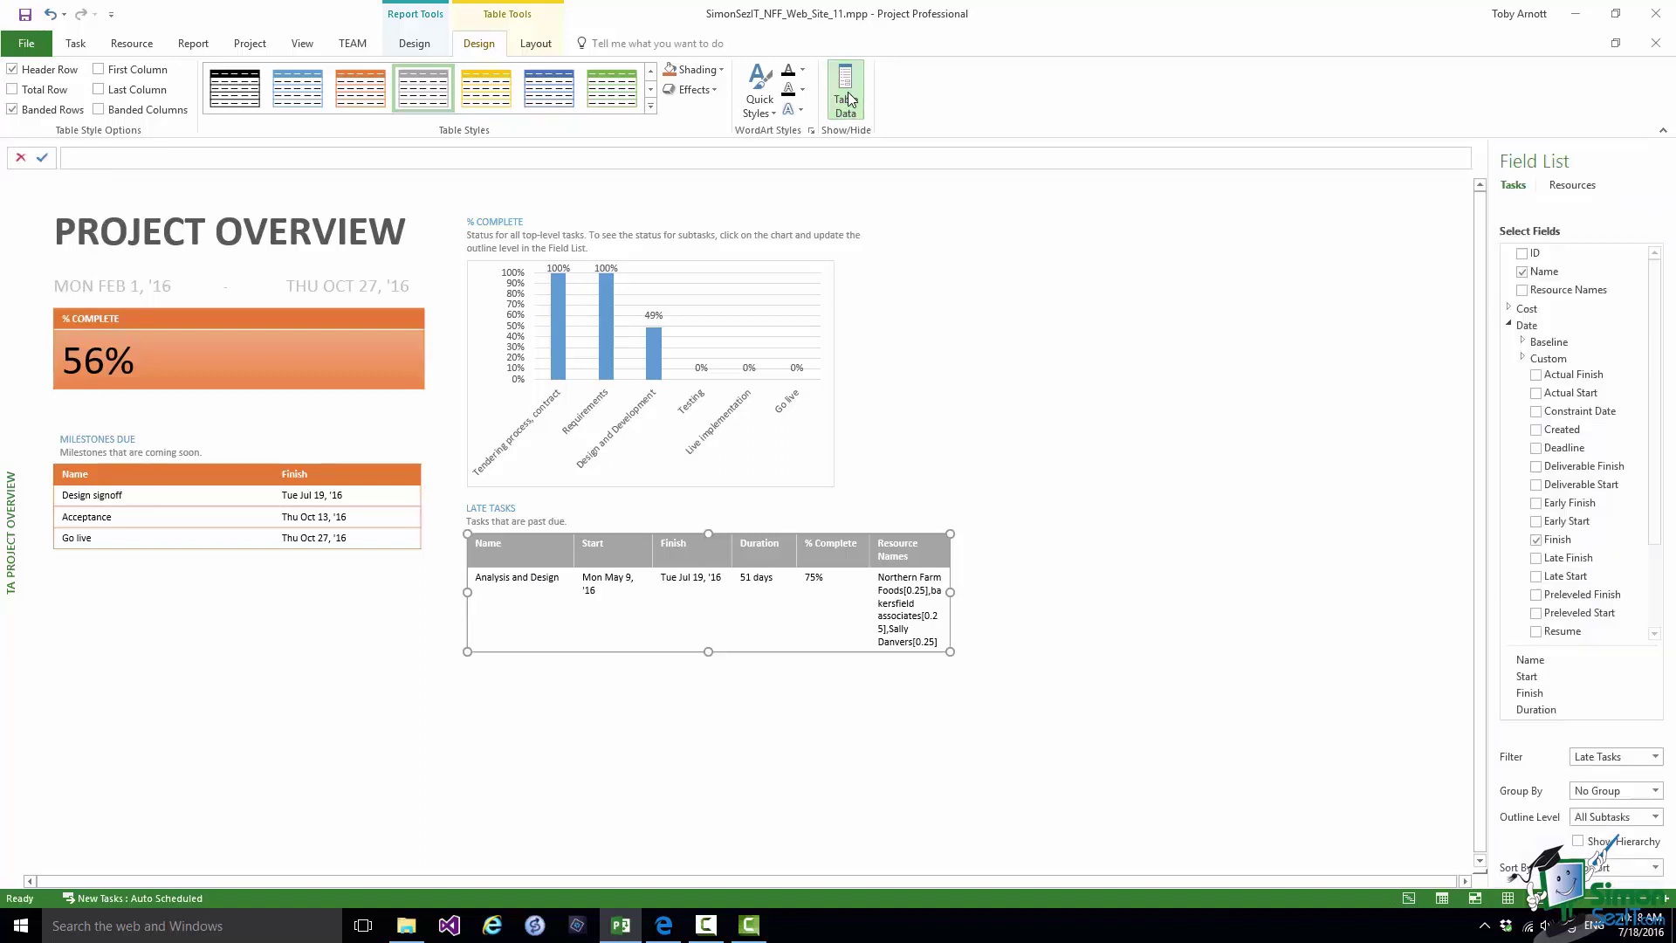
scroll(848, 98, "up", 1)
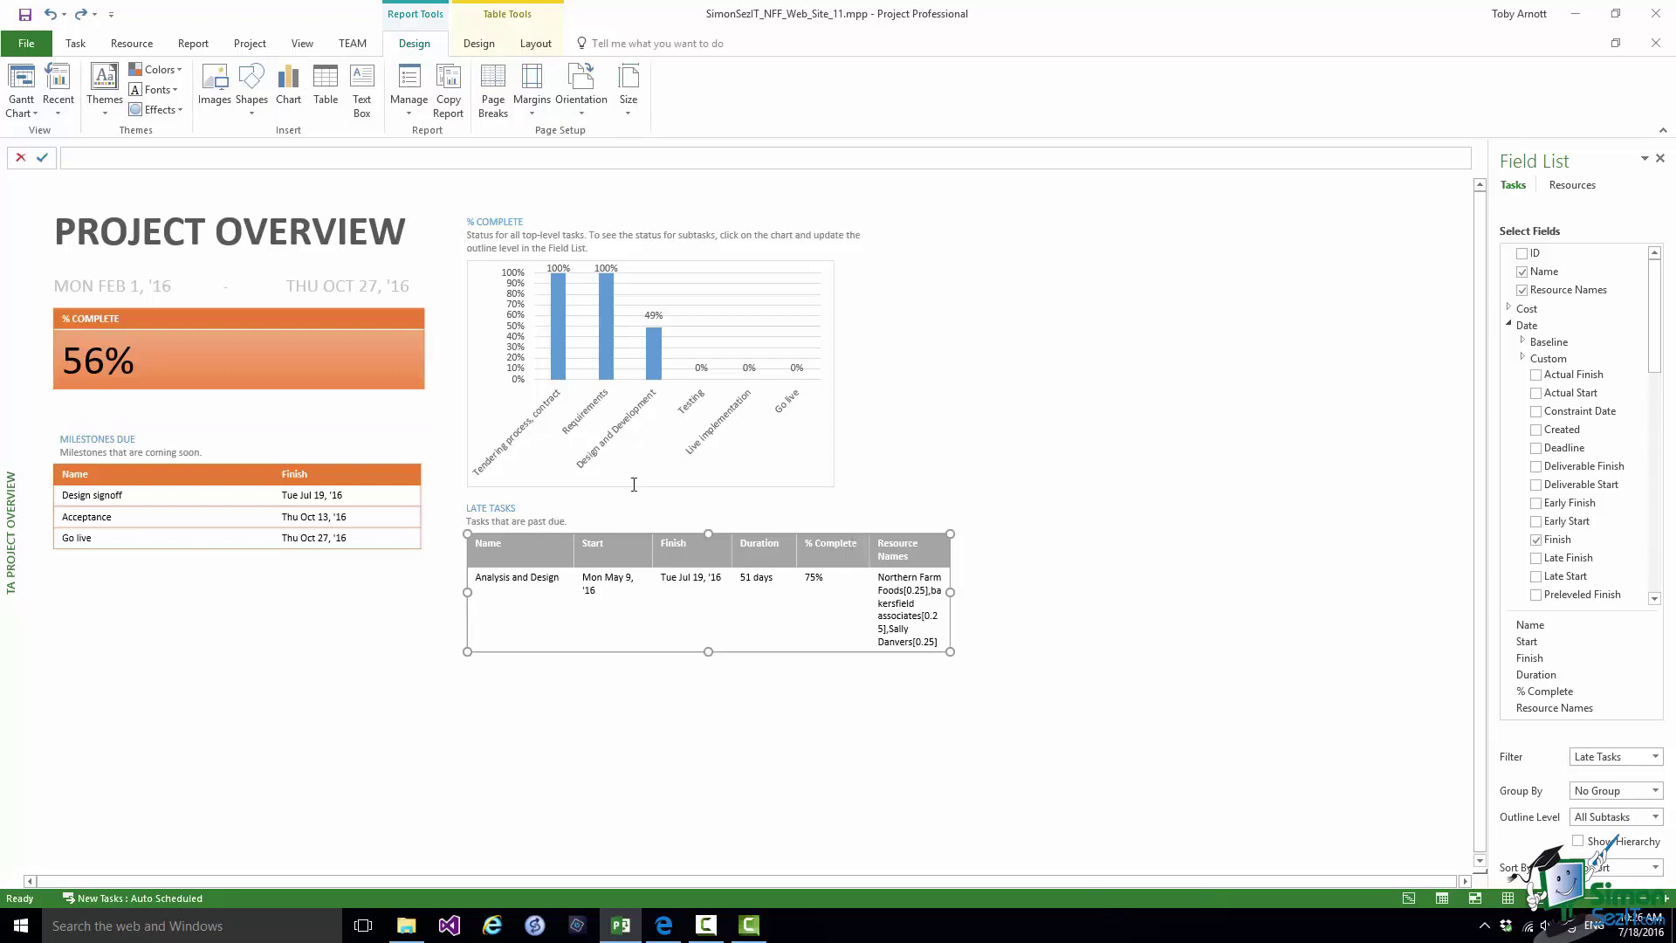
- Move the Duration field above Start so it directly follows Name in Late Tasks
left_click(236, 233)
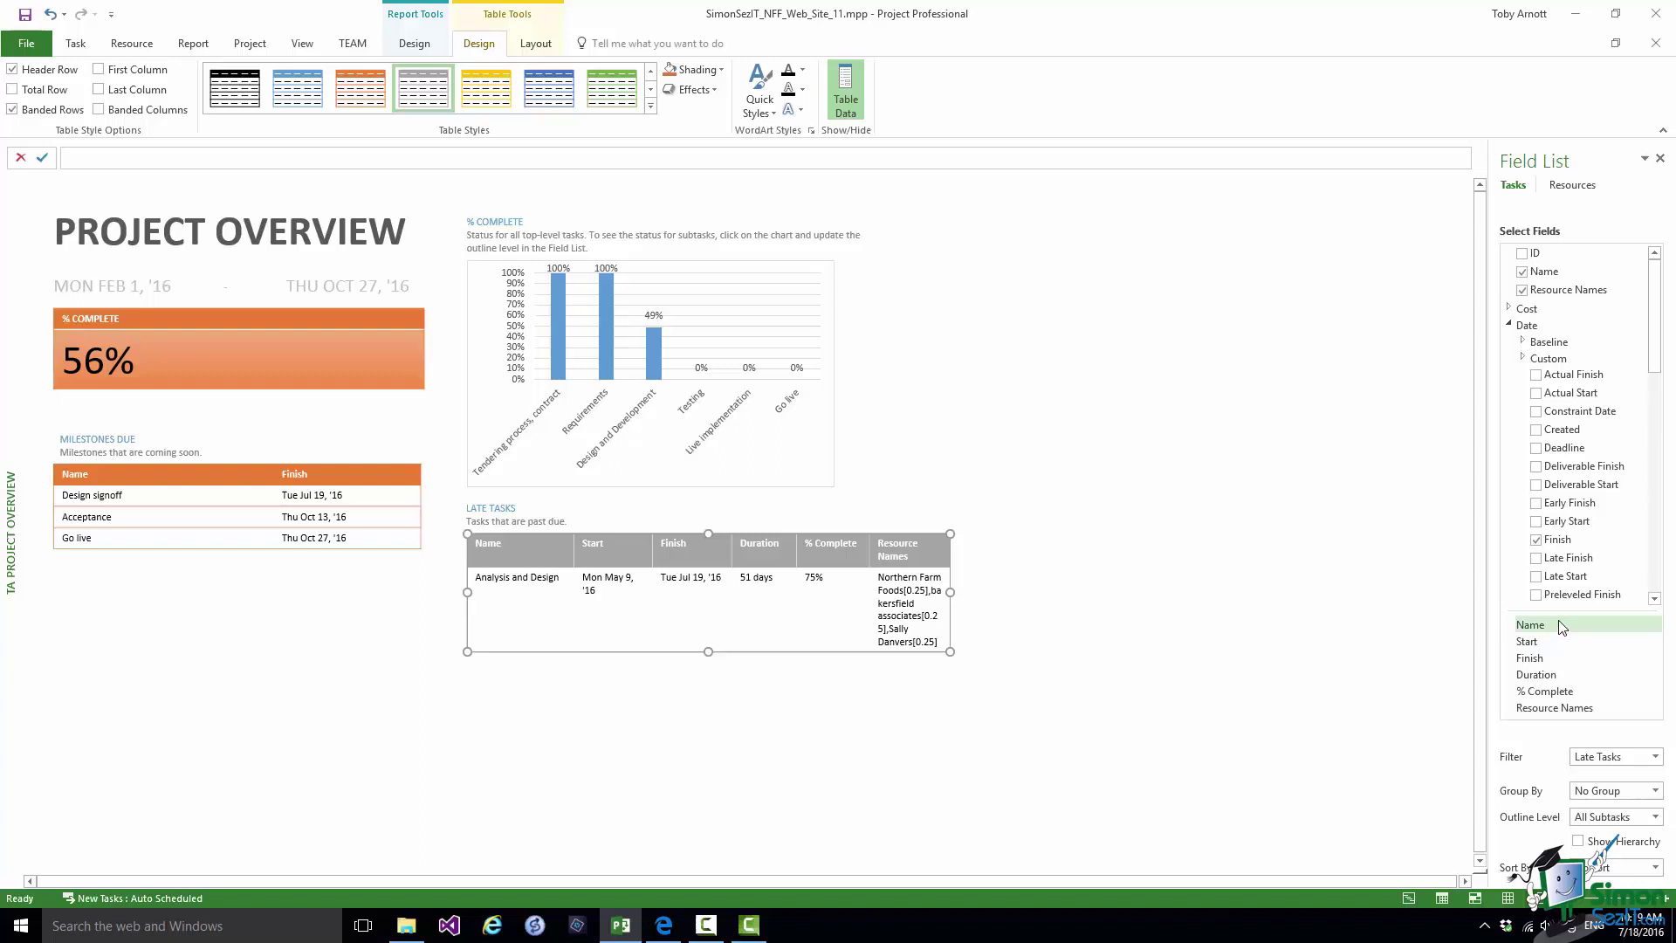
left_click_drag(1539, 681, 1536, 644)
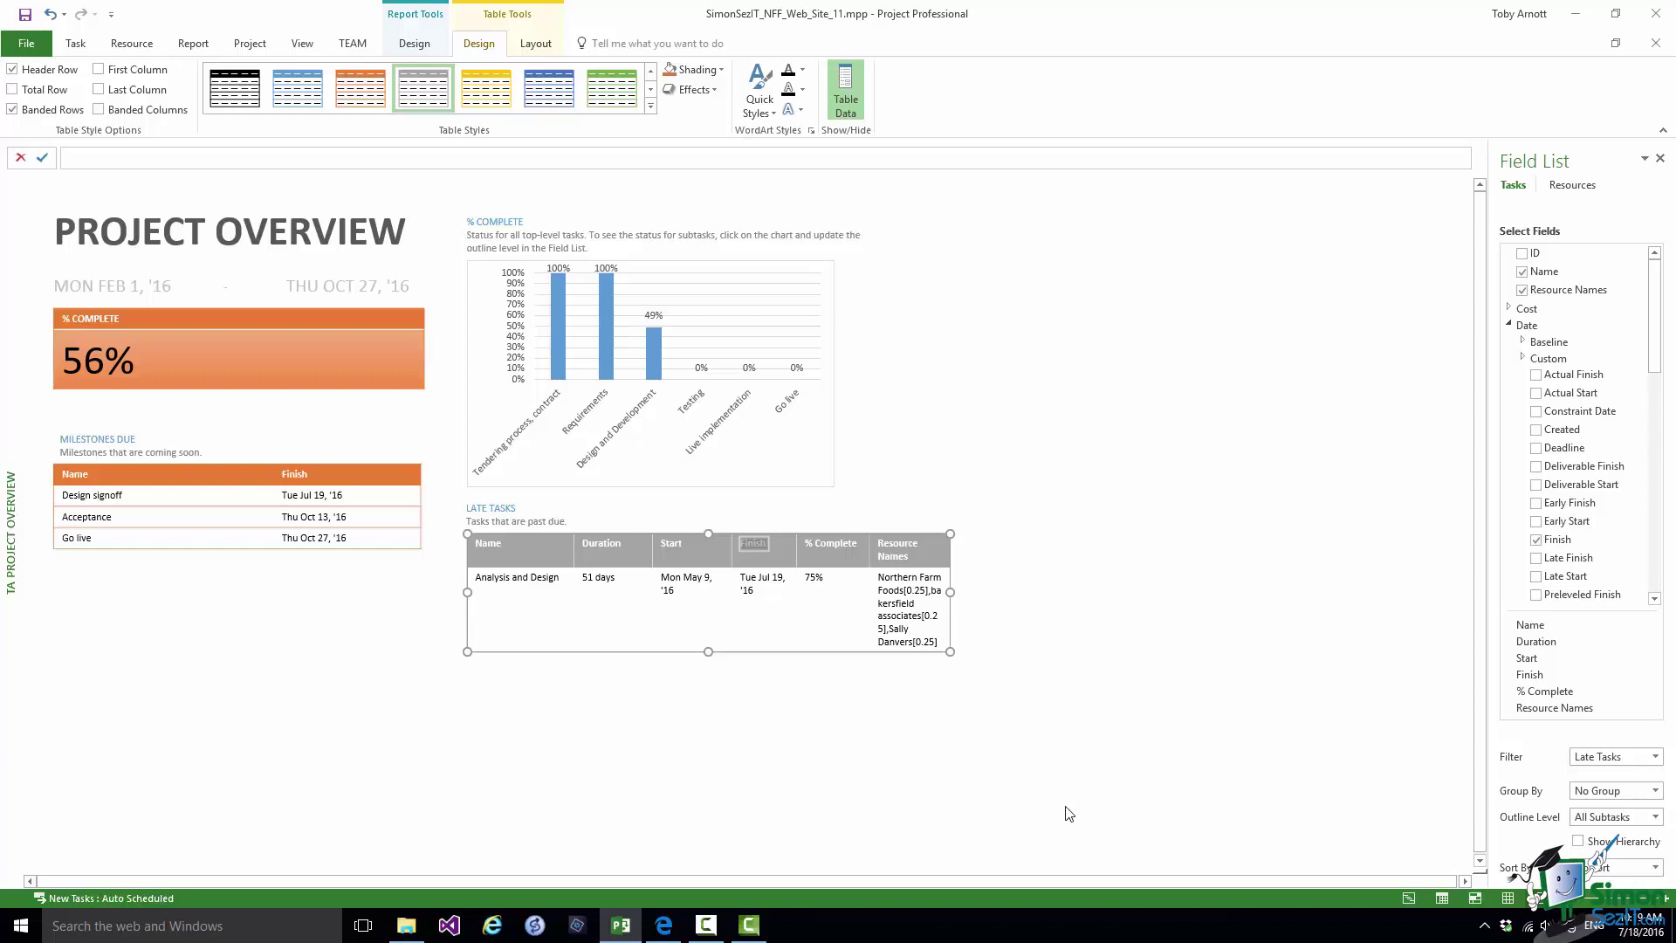
- Remove and re-add the Duration field, placing it right after Finish in the Late Tasks table
left_click(1539, 645)
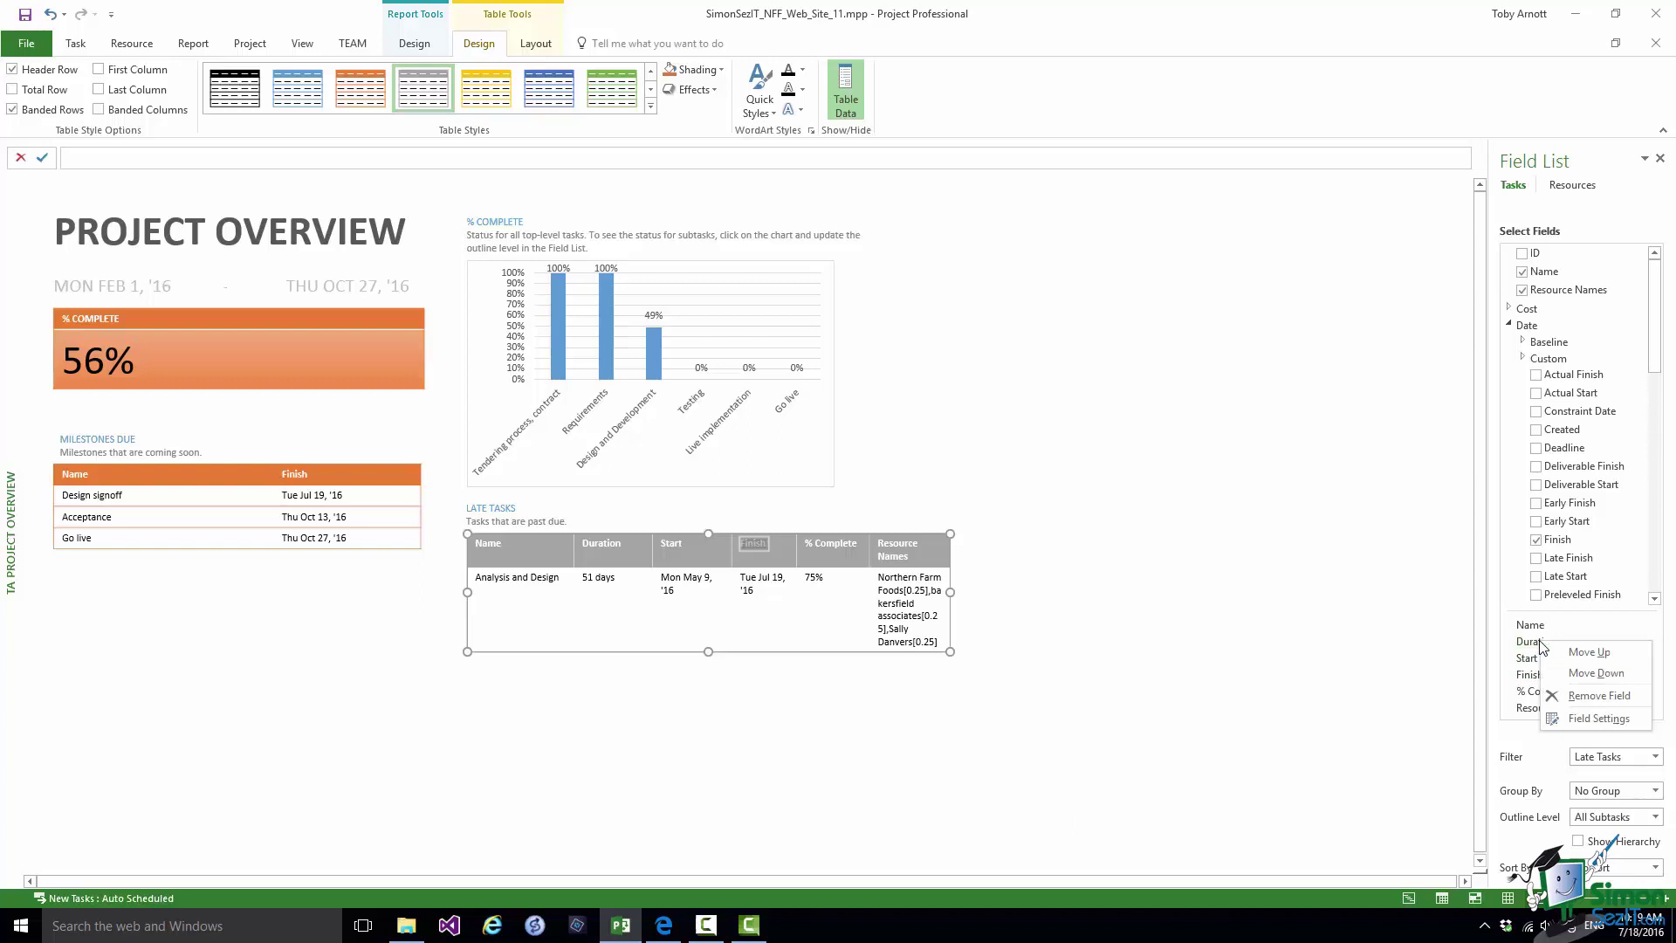
left_click(1578, 692)
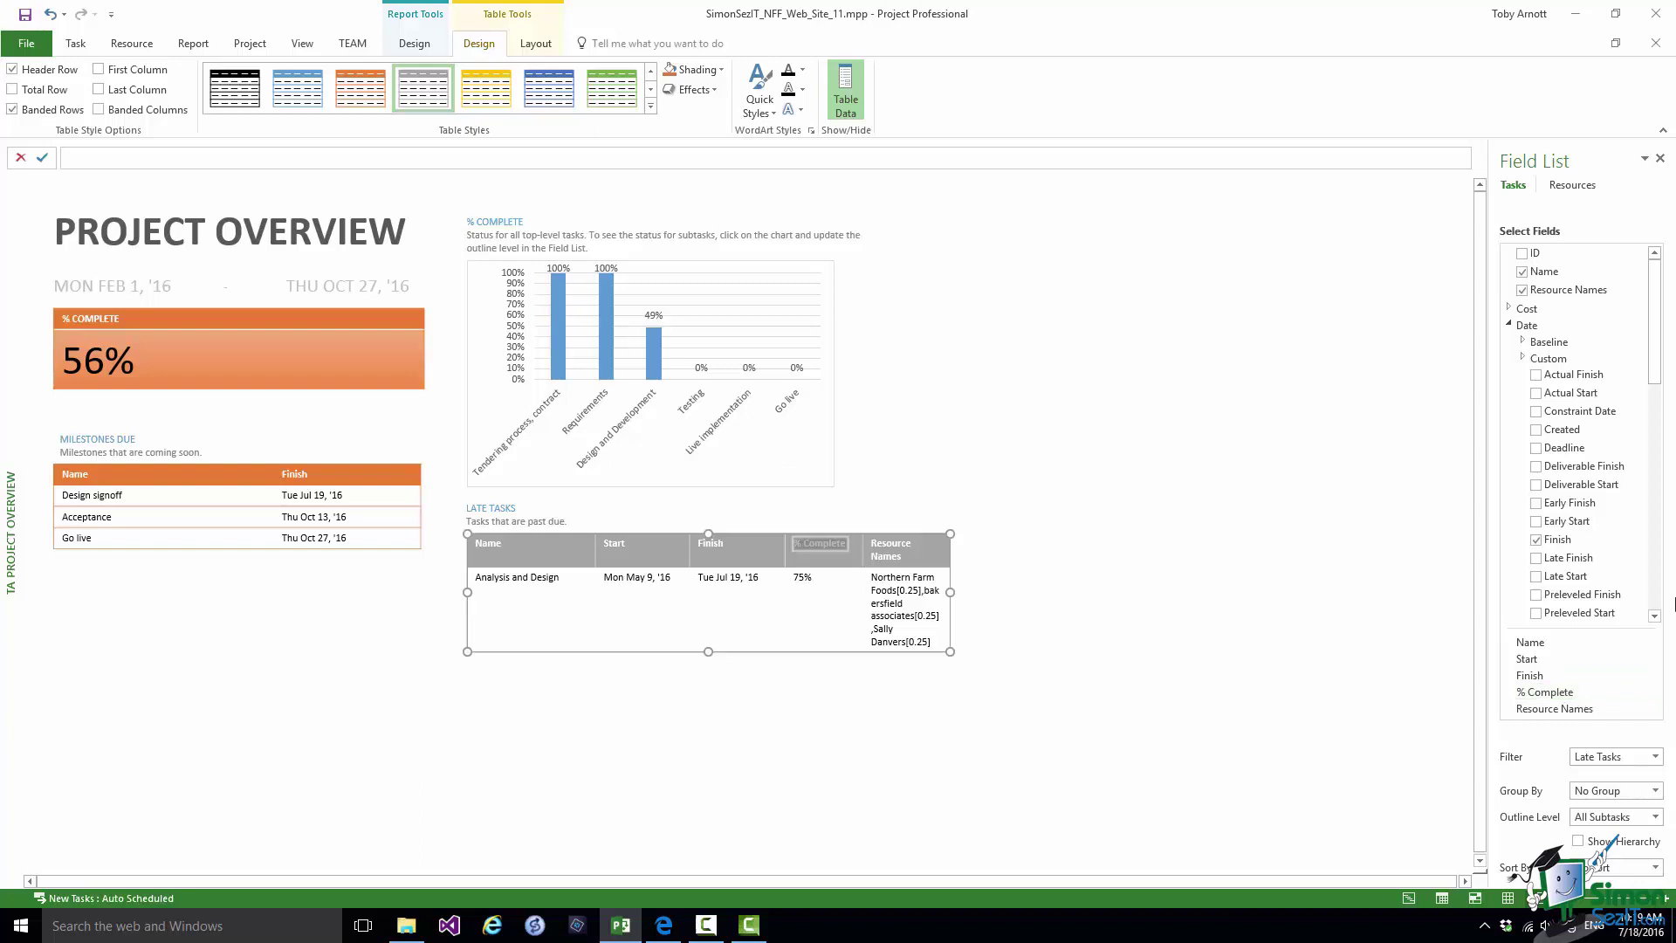
left_click_drag(1656, 358, 1671, 480)
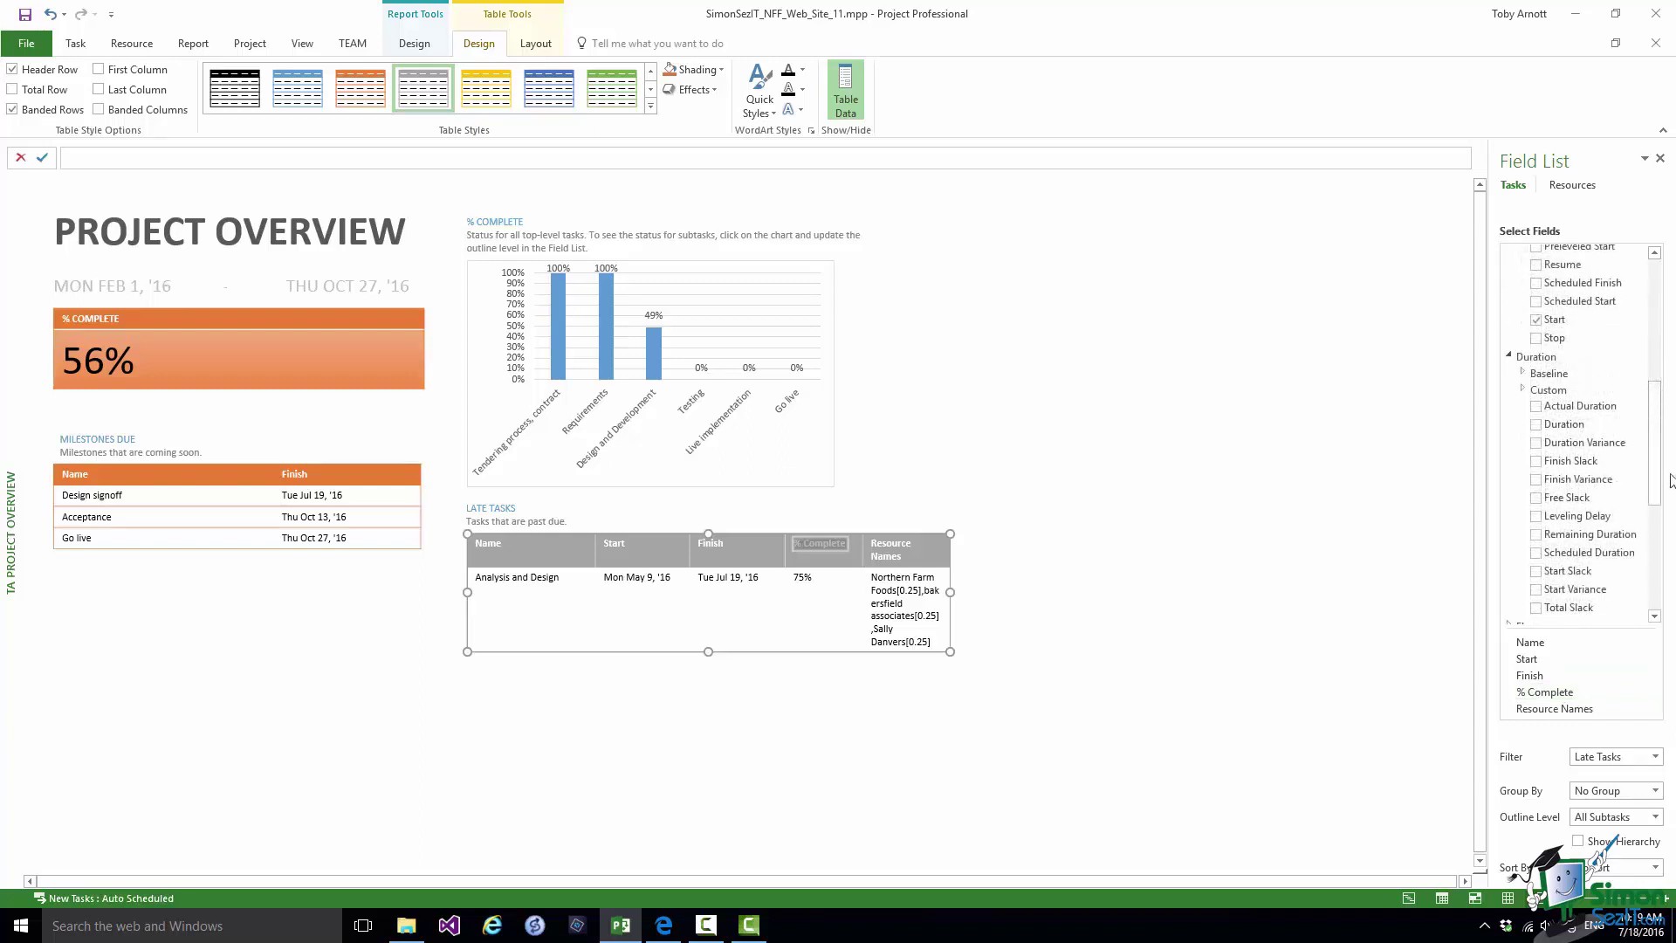
left_click(1537, 426)
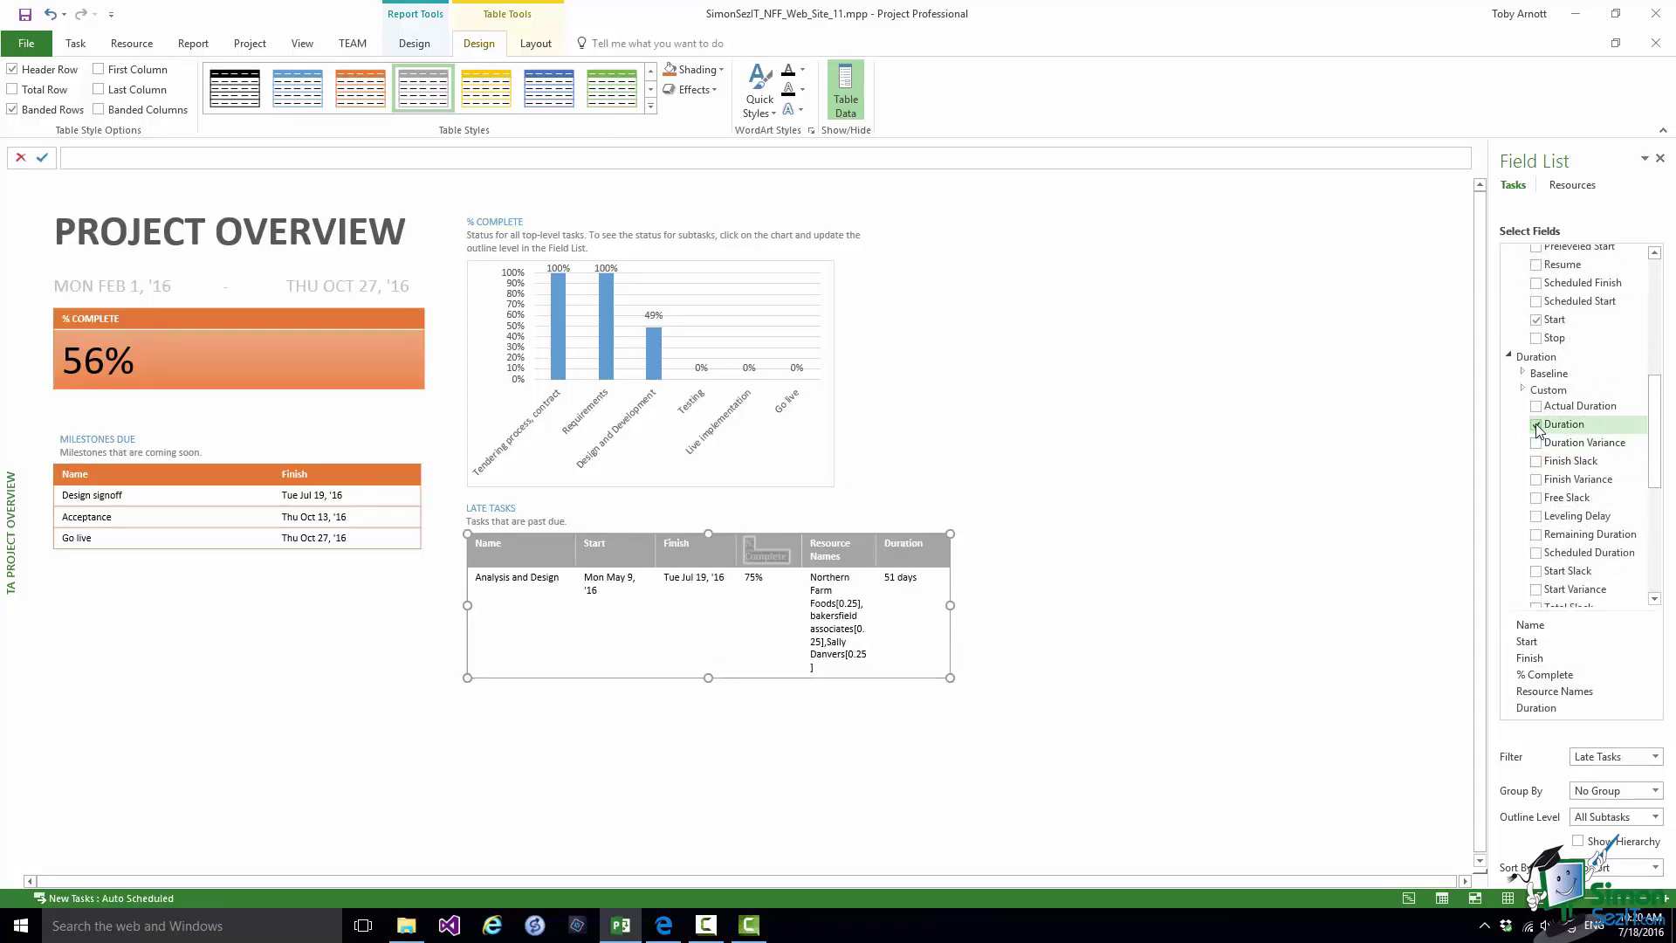
left_click(1532, 709)
left_click_drag(1529, 703, 1526, 667)
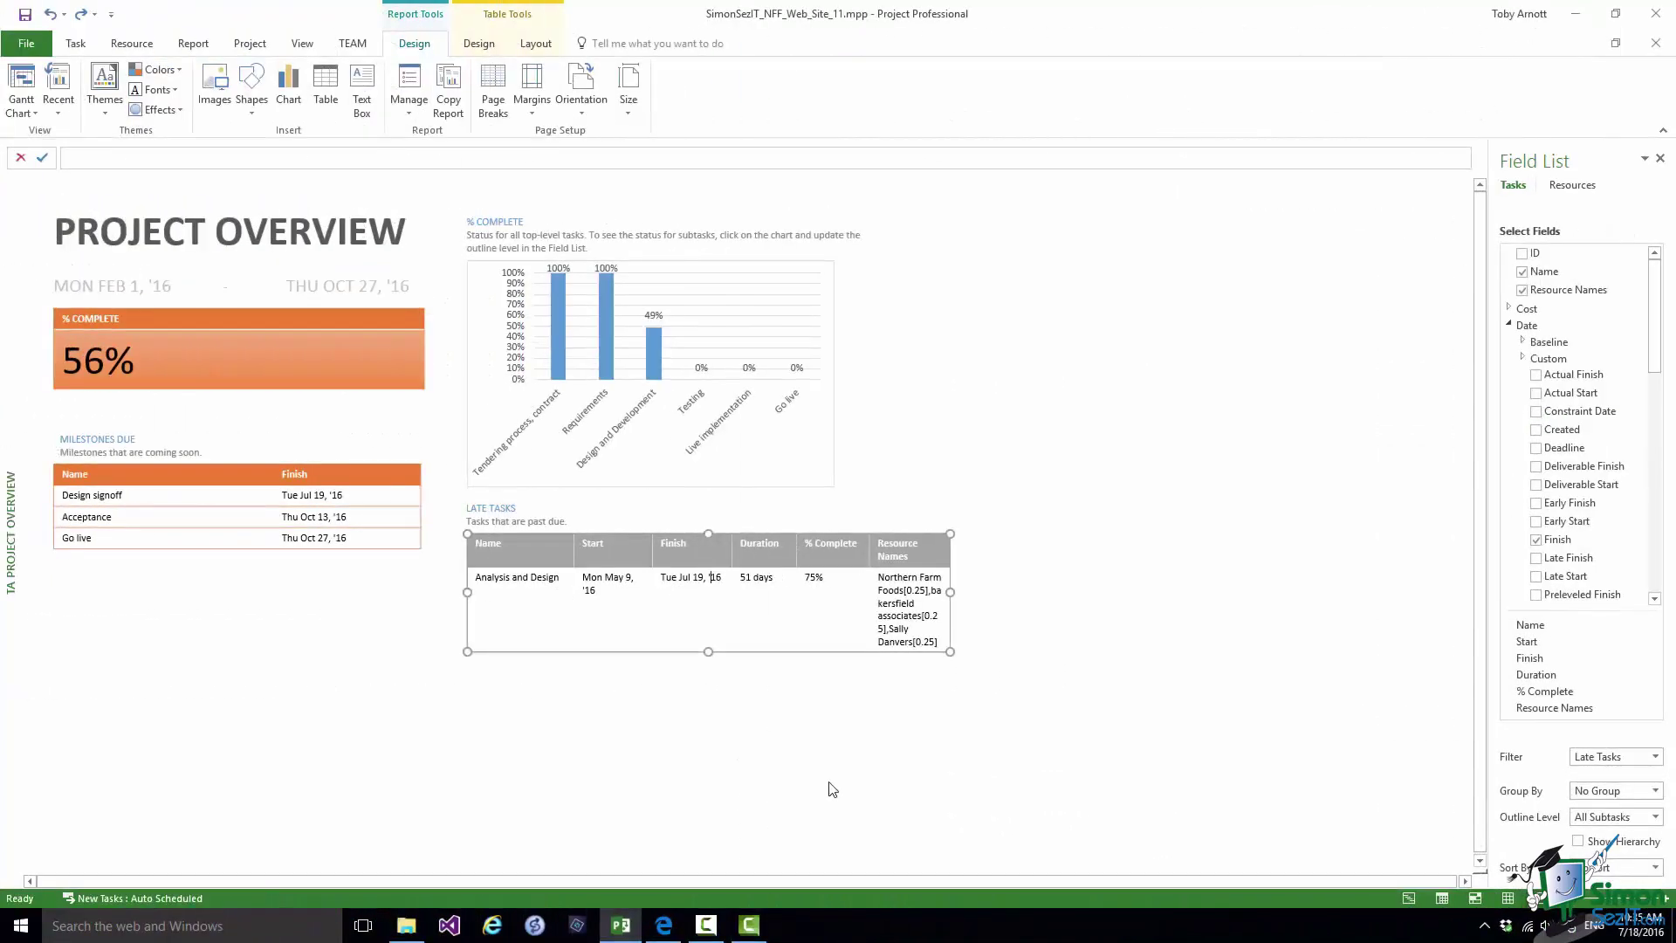
- Add a 43% % Work Complete tile beside the selected 56% % Complete tile
left_click(256, 332)
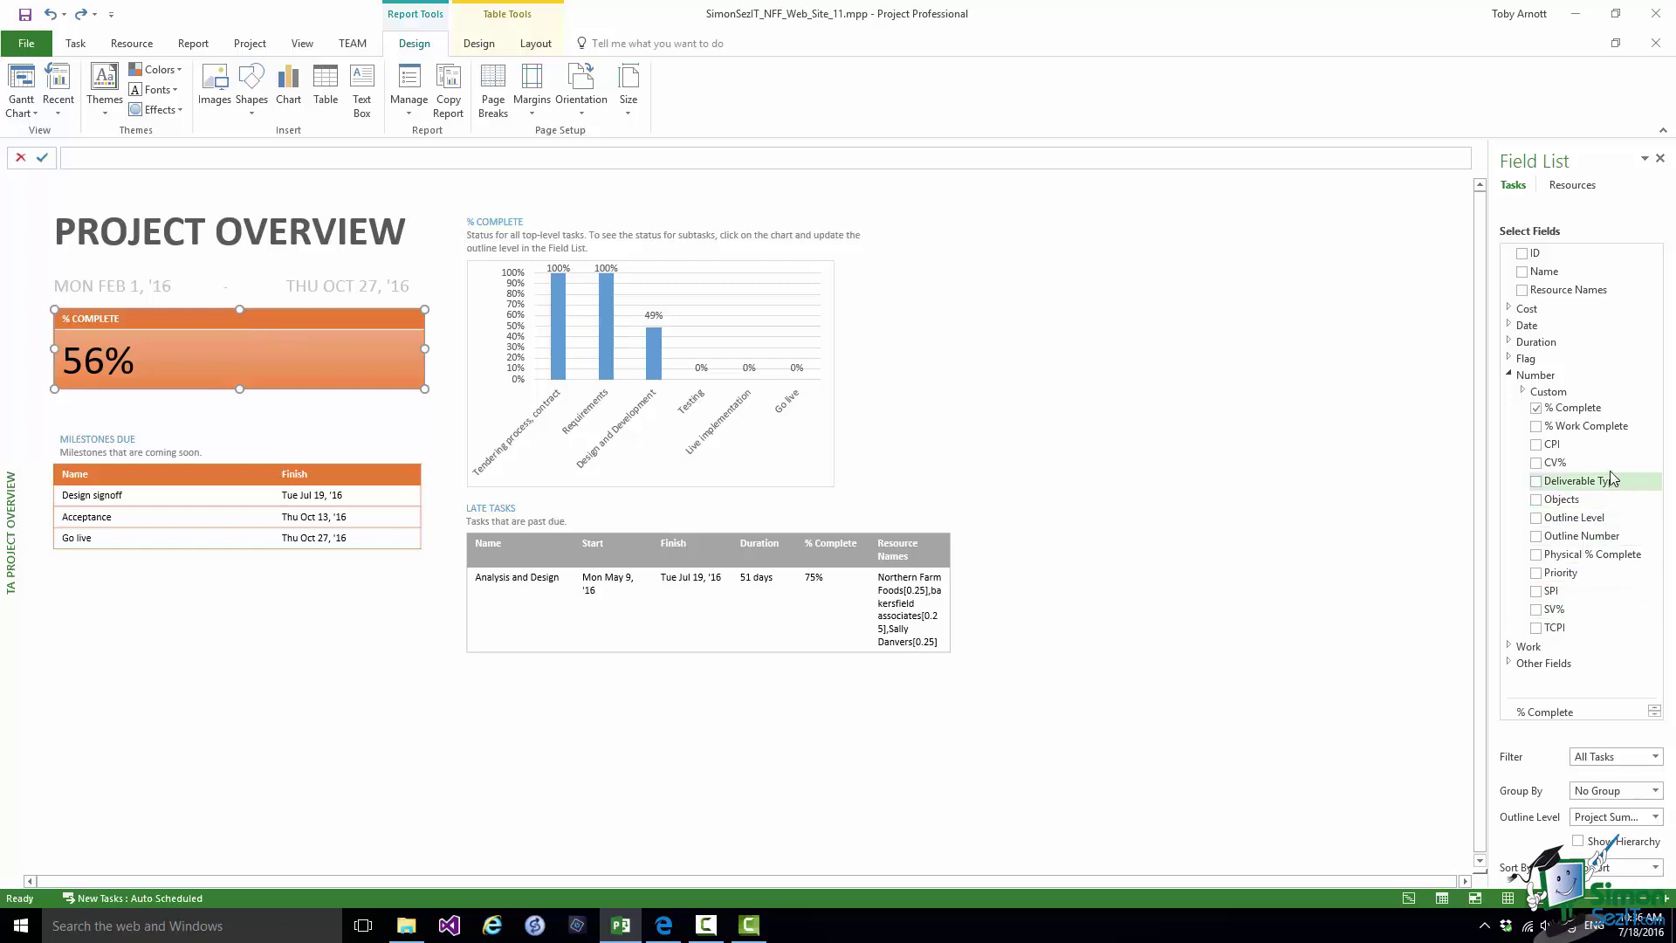
left_click(1536, 428)
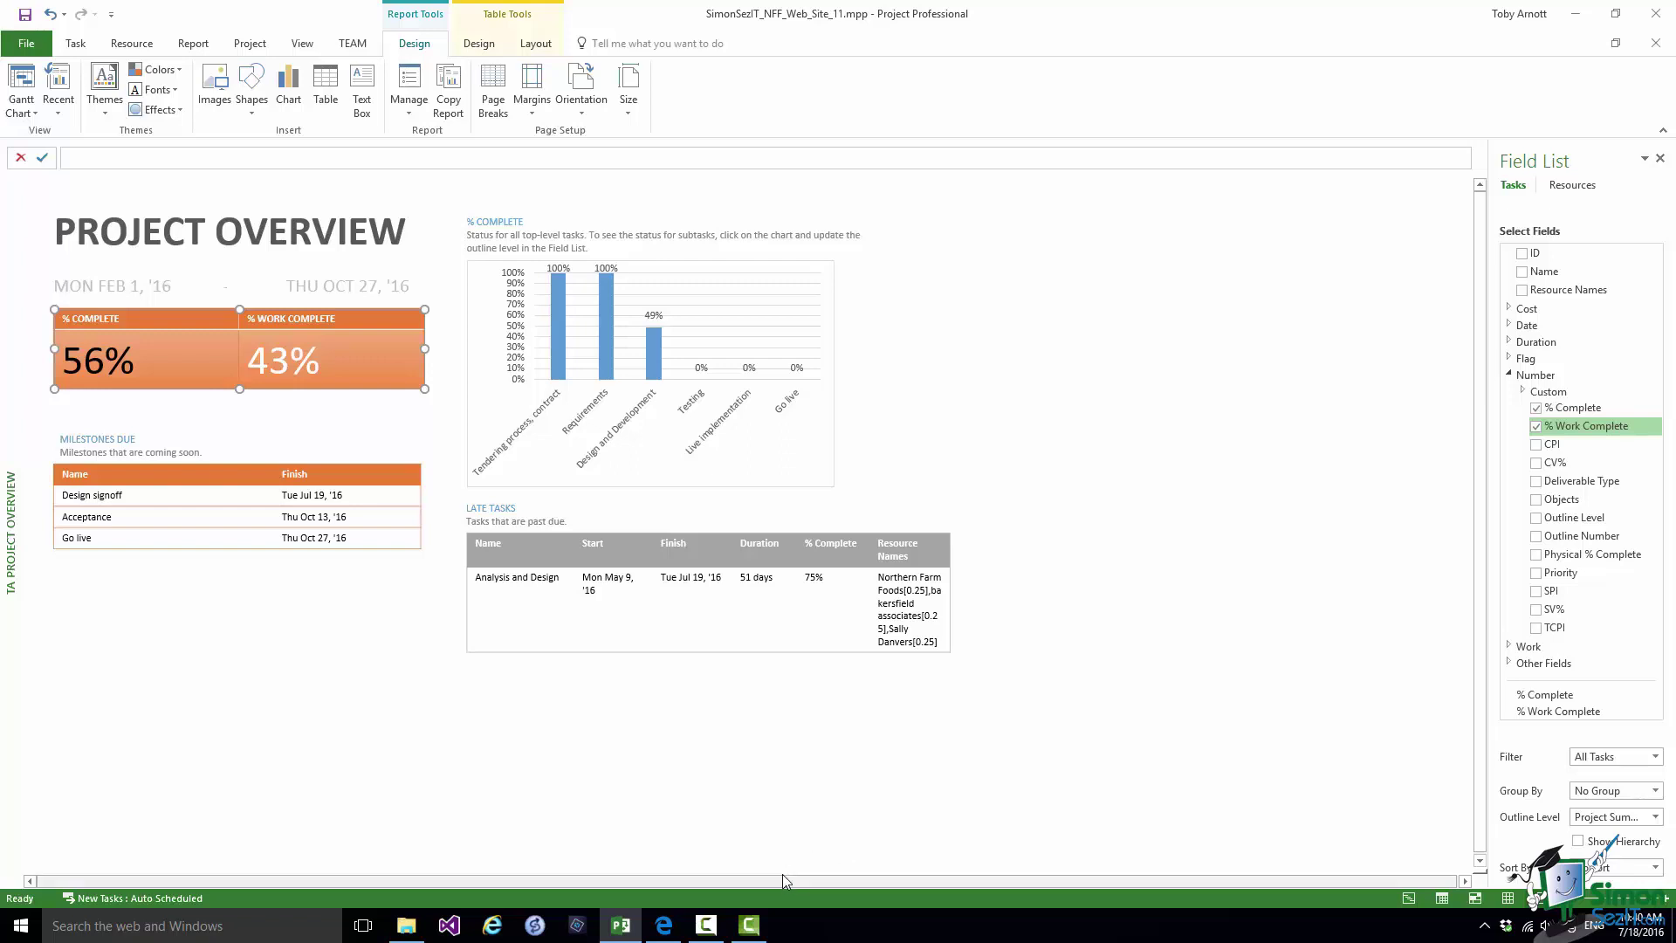
- Under Table Tools Layout, select the Late Tasks table's % Complete header cell
left_click(540, 45)
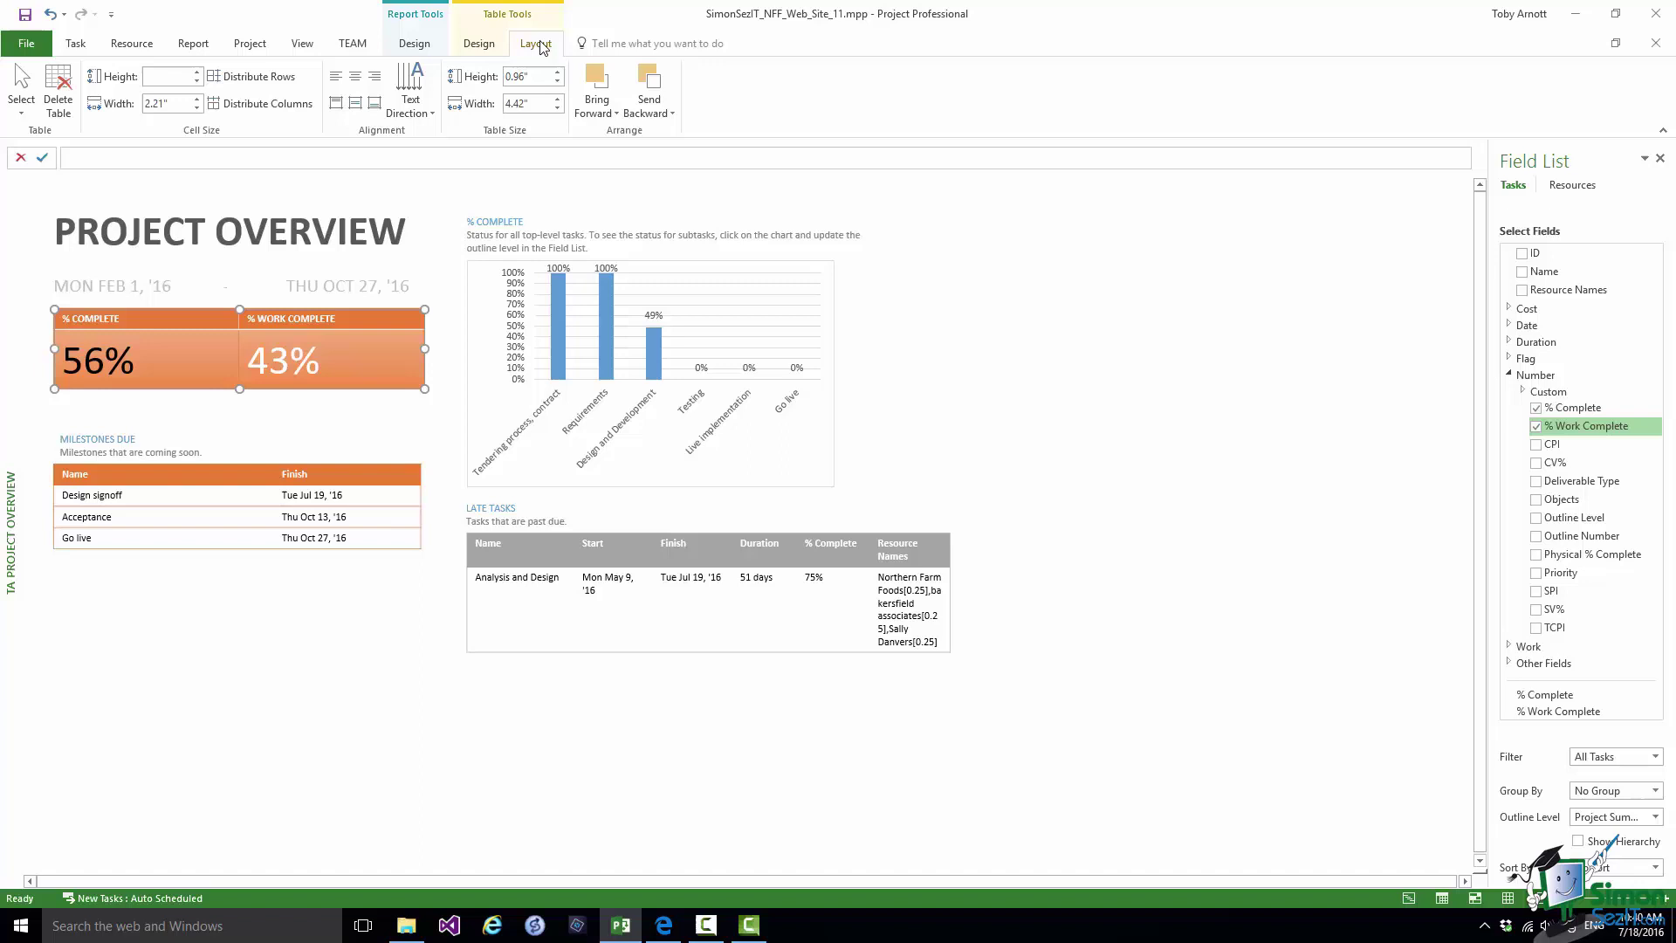
left_click(925, 539)
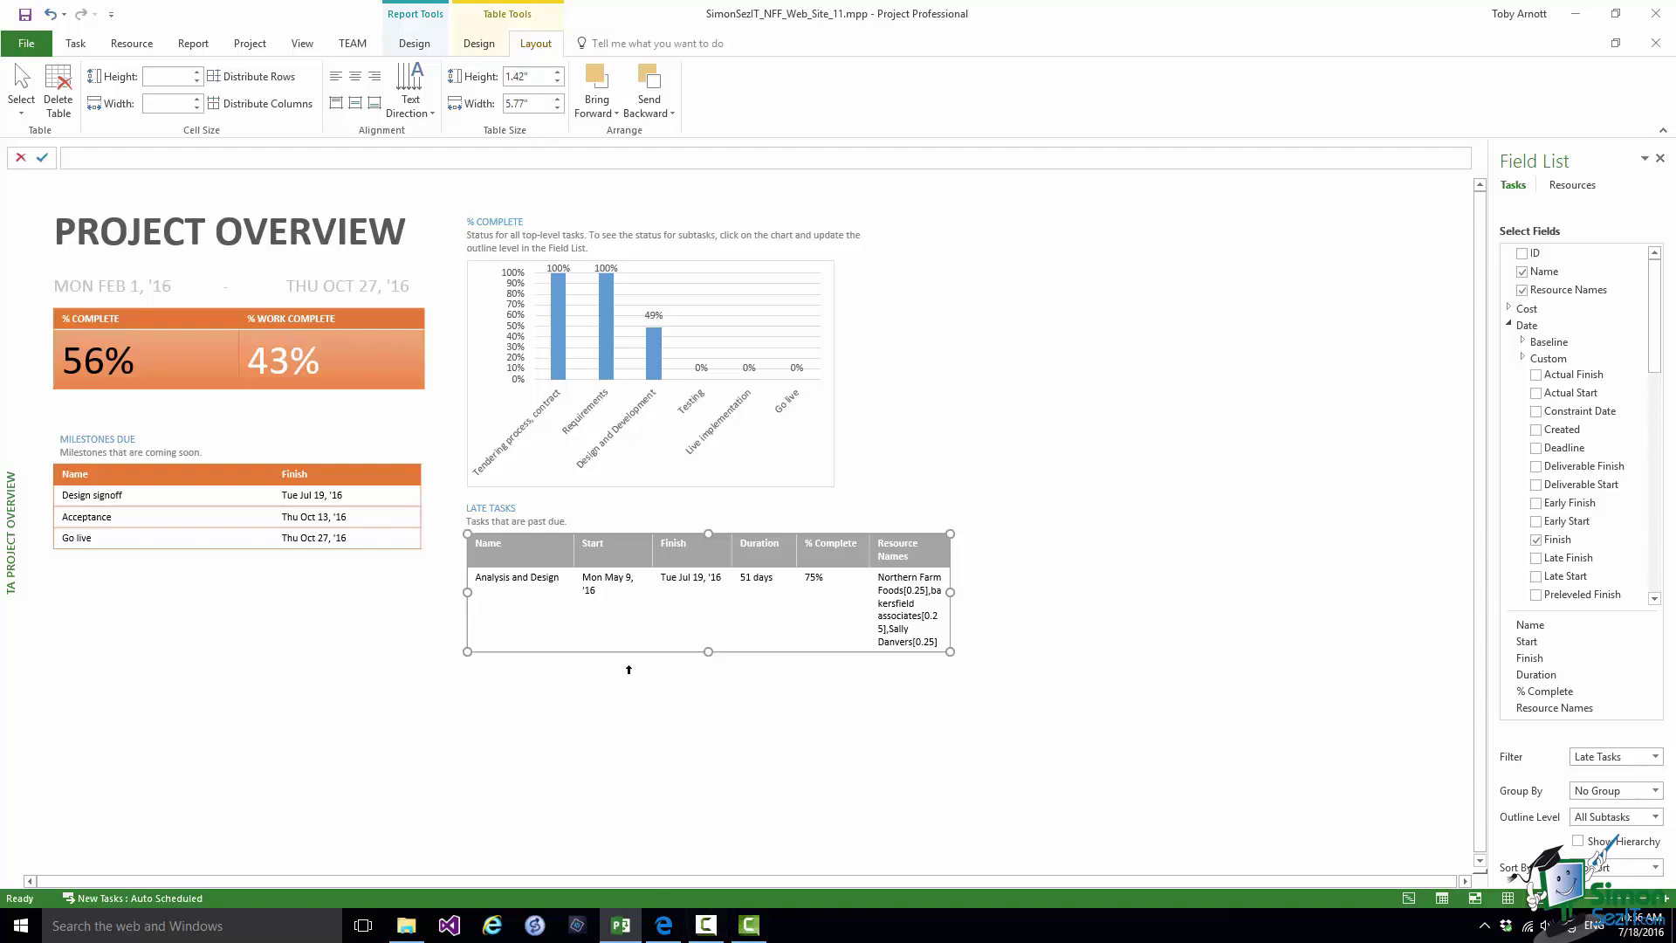
left_click(839, 548)
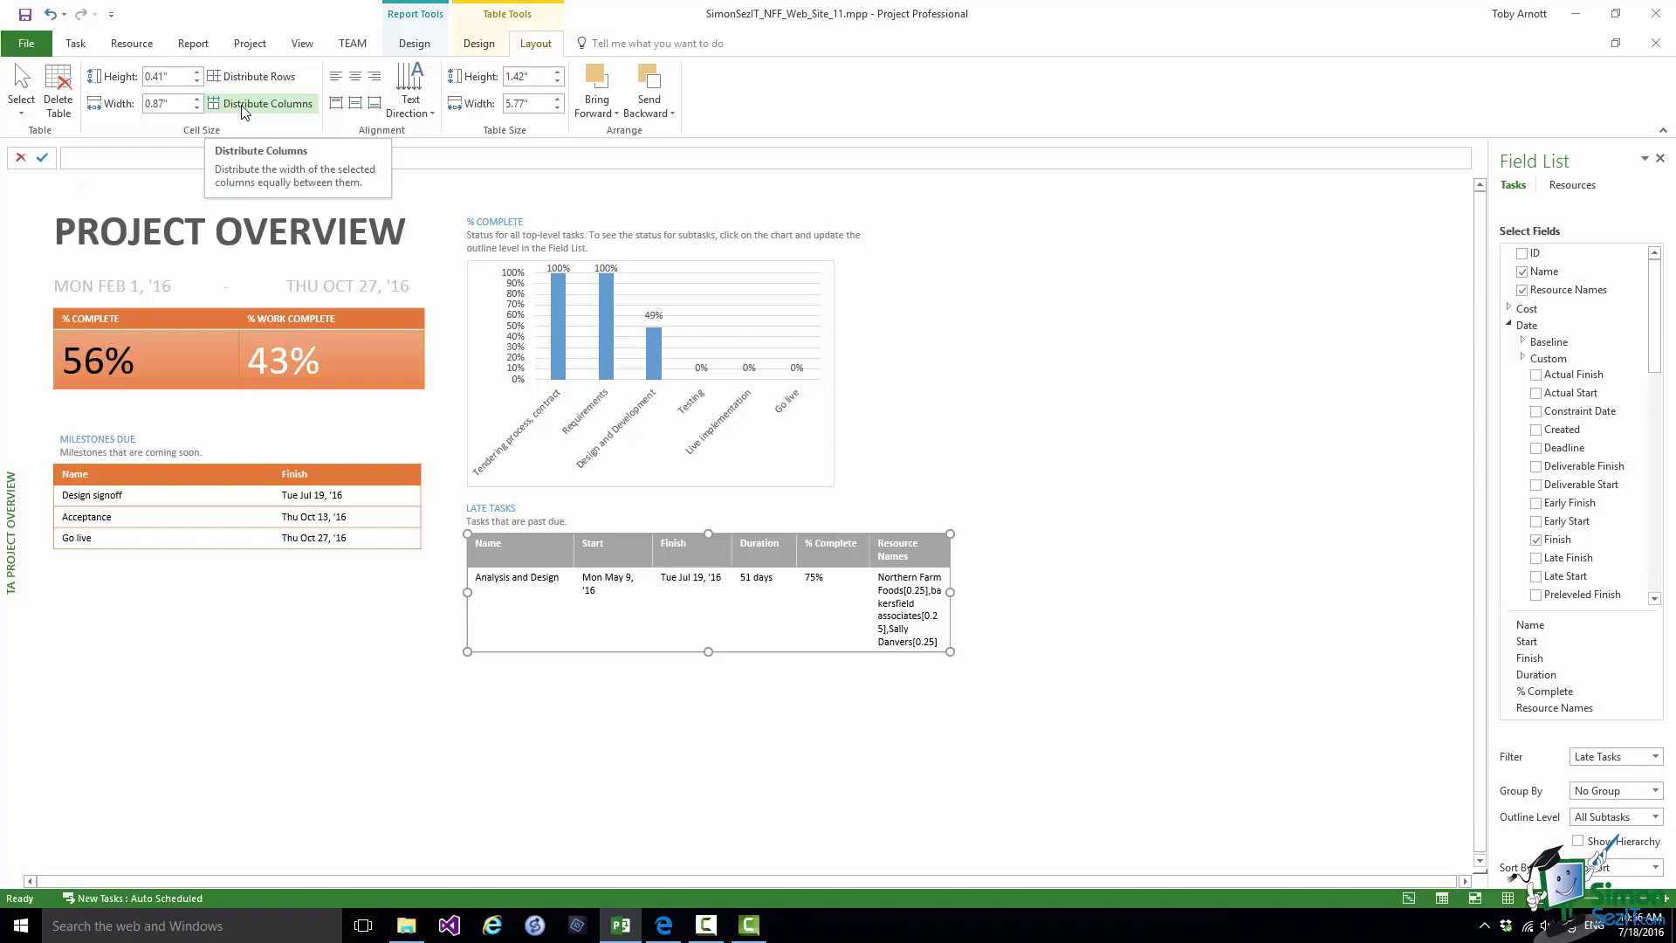
- Narrow % Complete to 0.7", rotate its header text 270°, and heighten the header row to 0.84"
left_click(197, 108)
left_click(197, 108)
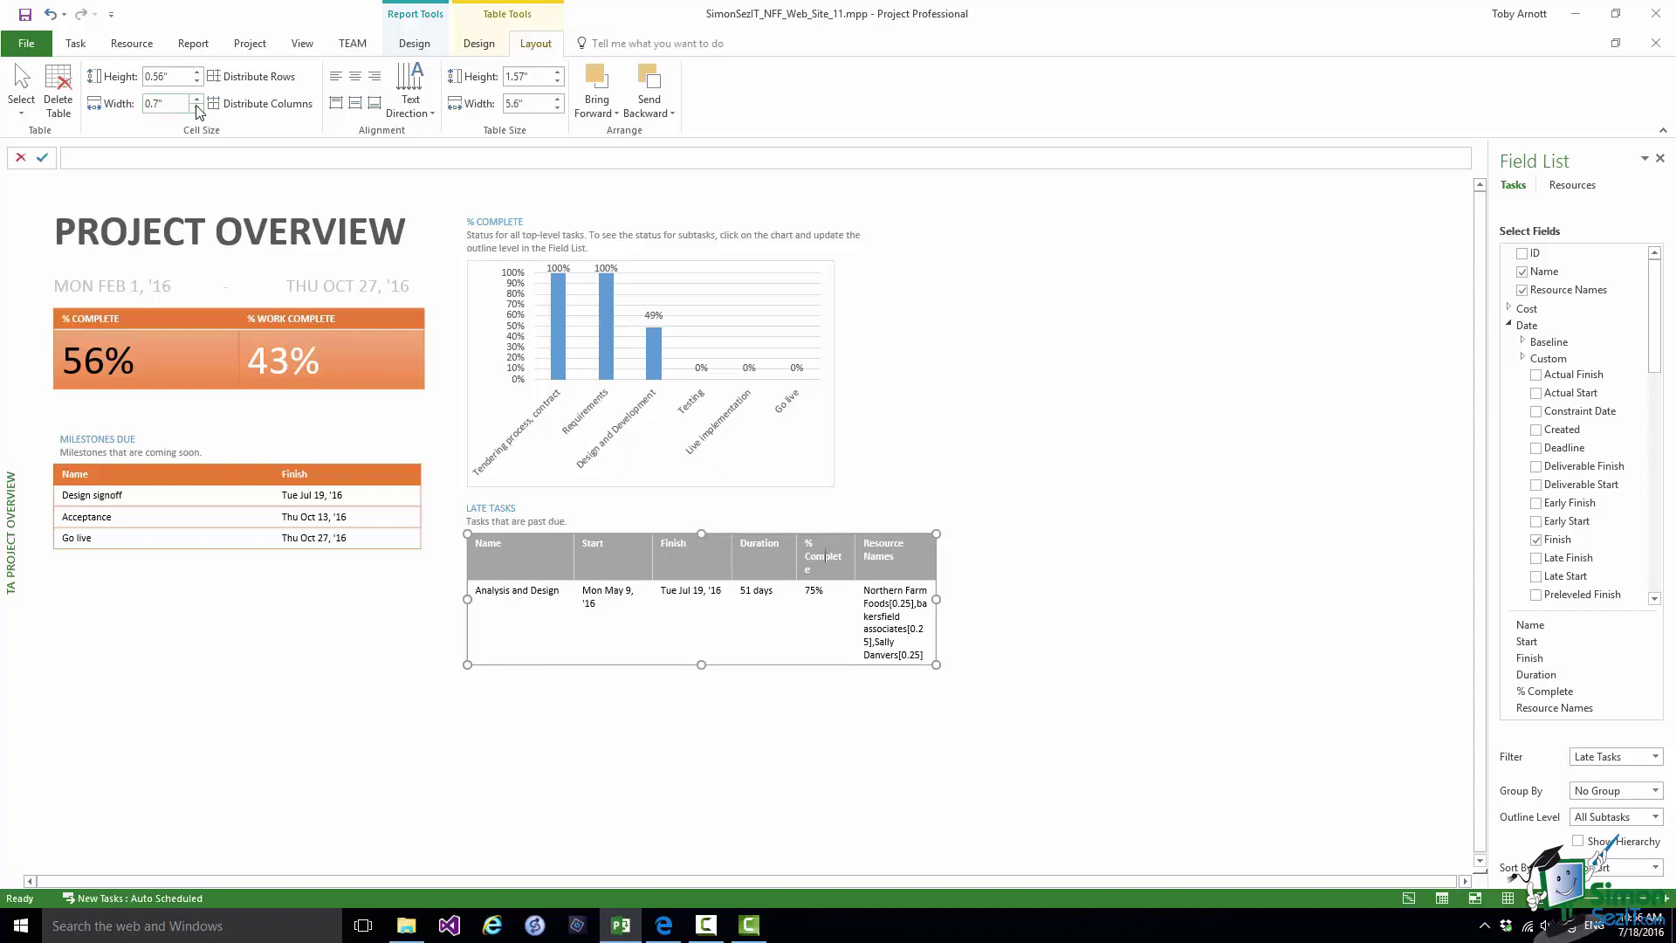
left_click(417, 114)
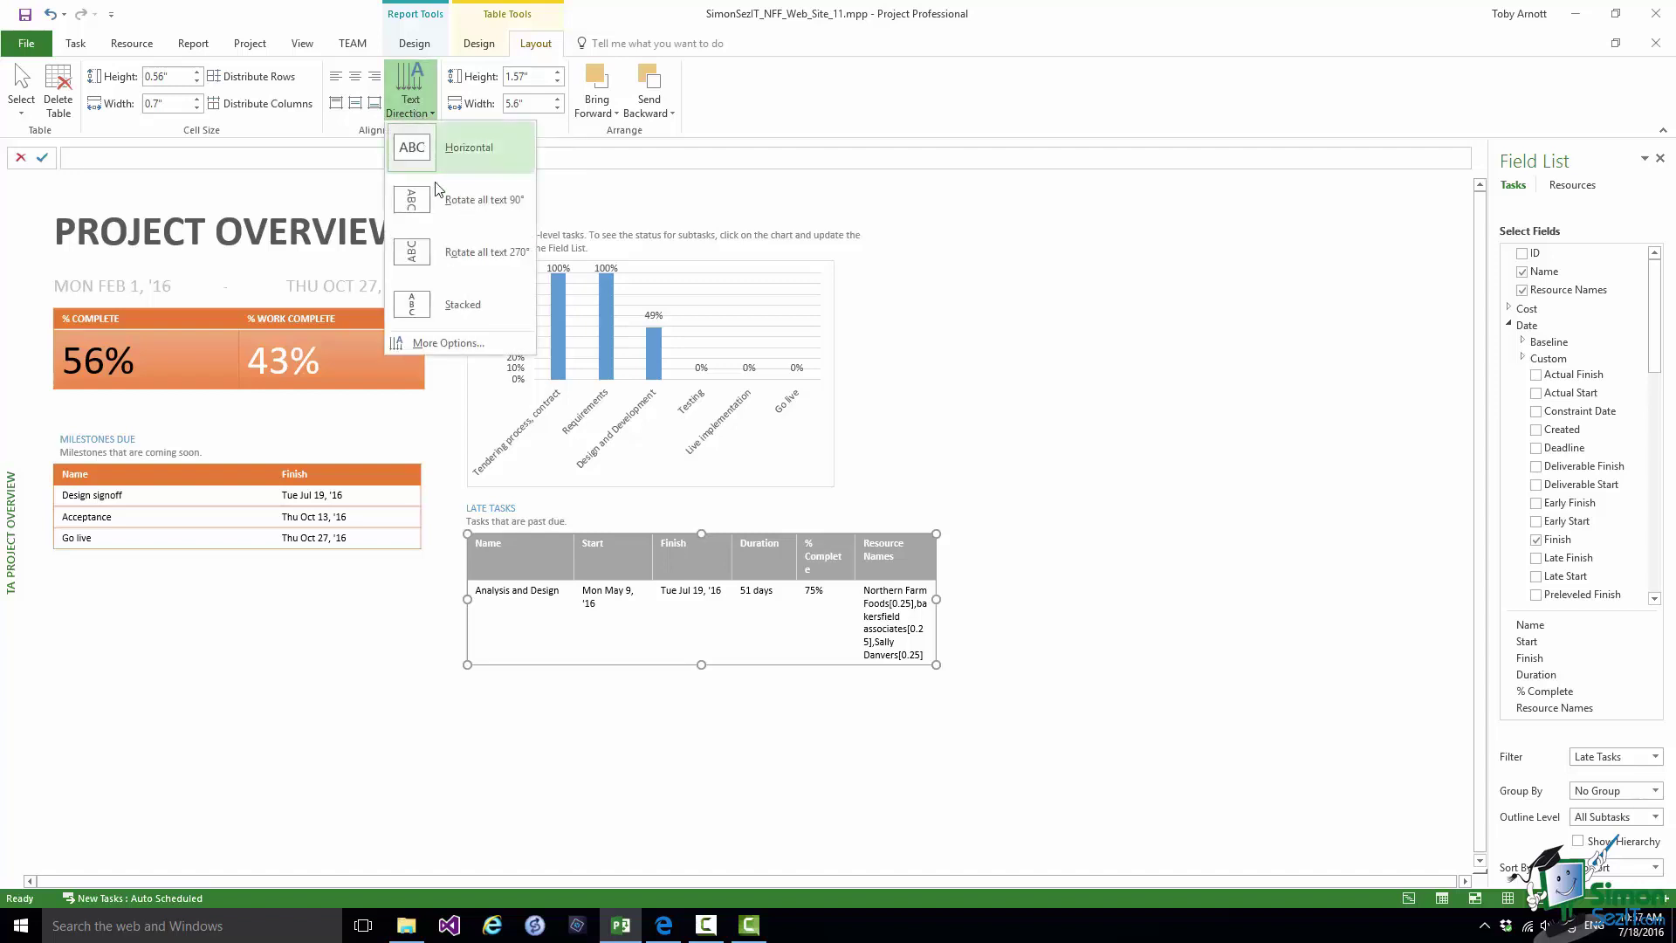
left_click(456, 260)
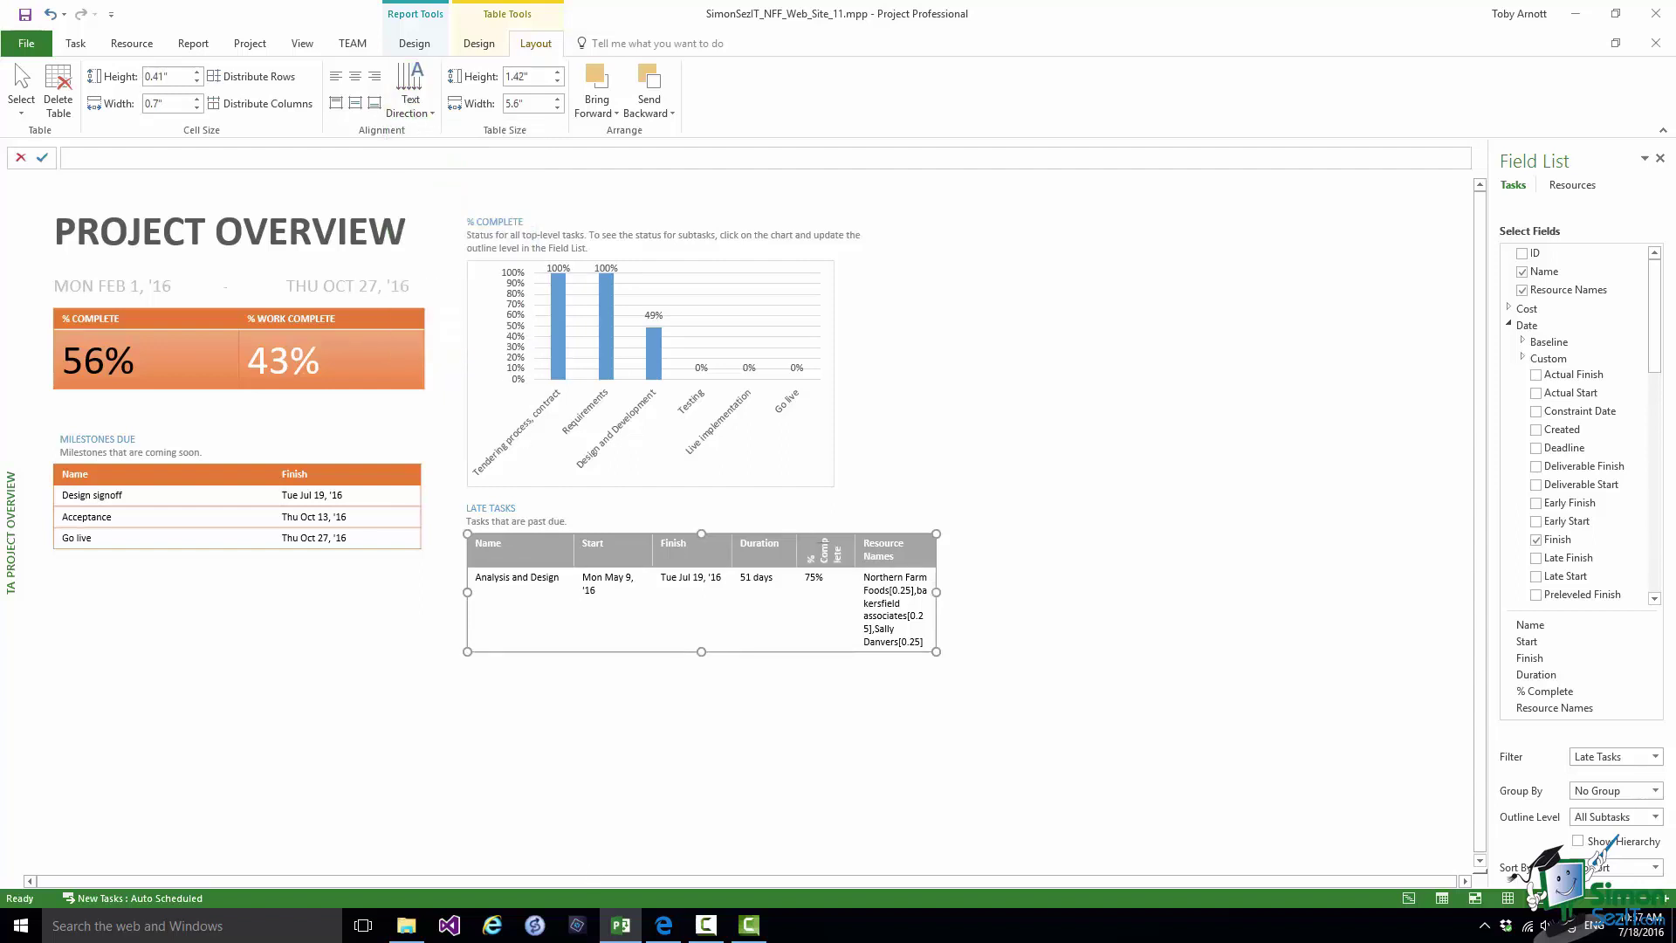
left_click_drag(512, 568, 512, 602)
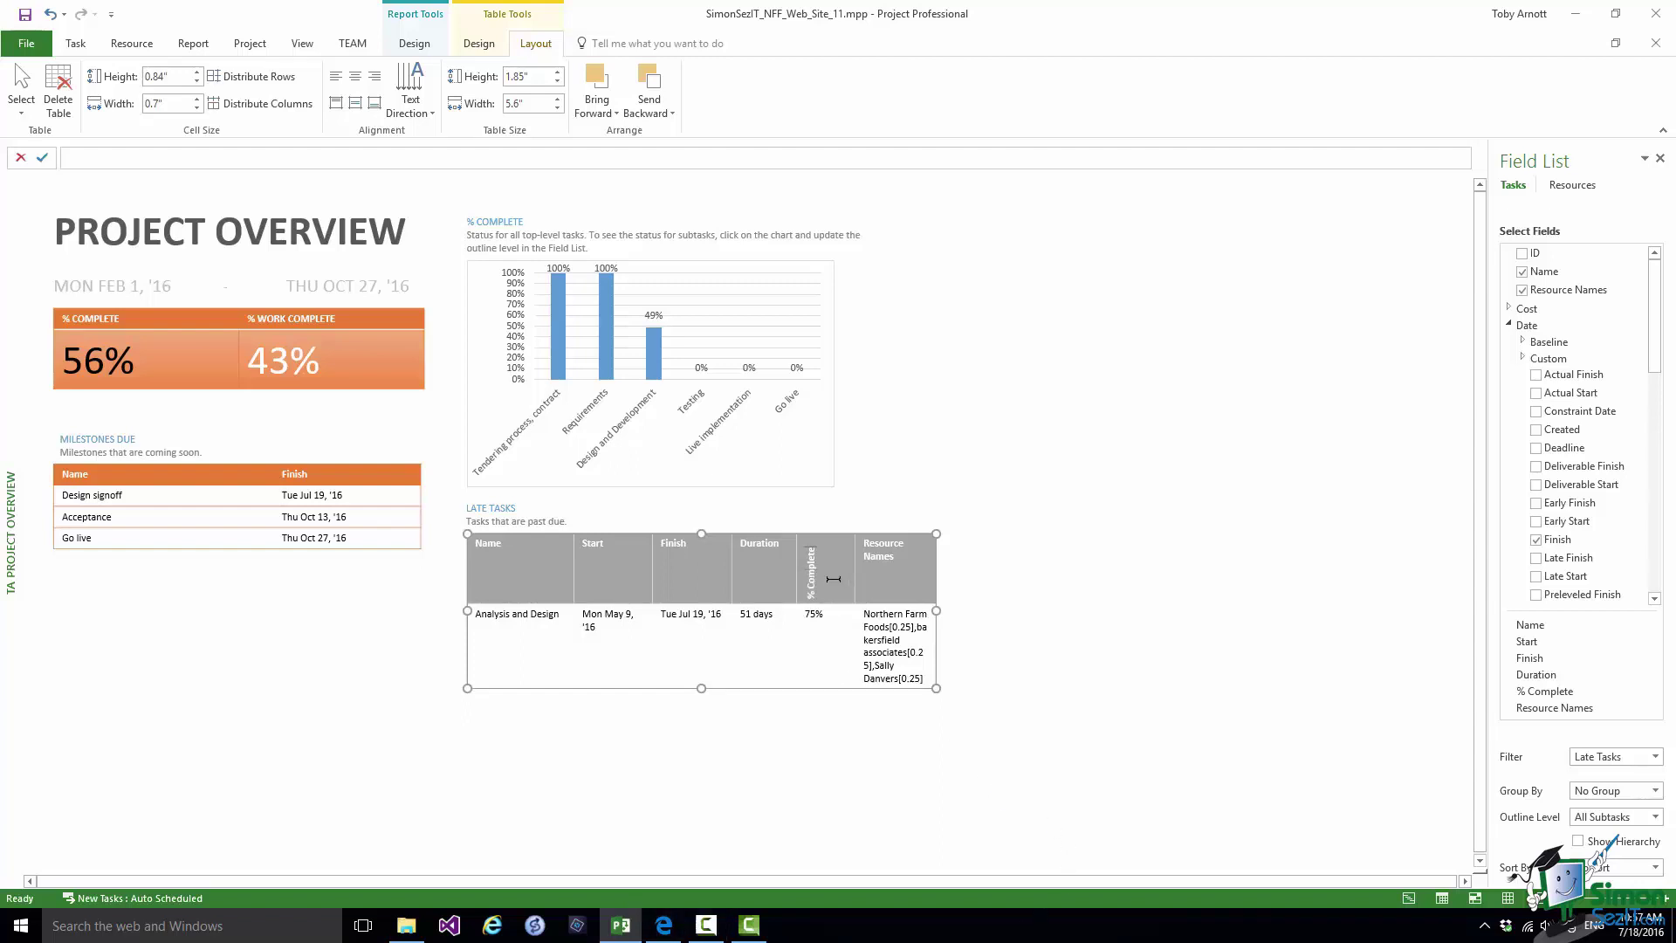
- From the 75% cell, narrow the % Complete column to 0.5", then select the Resource Names header
left_click(823, 622)
left_click(197, 108)
left_click(198, 108)
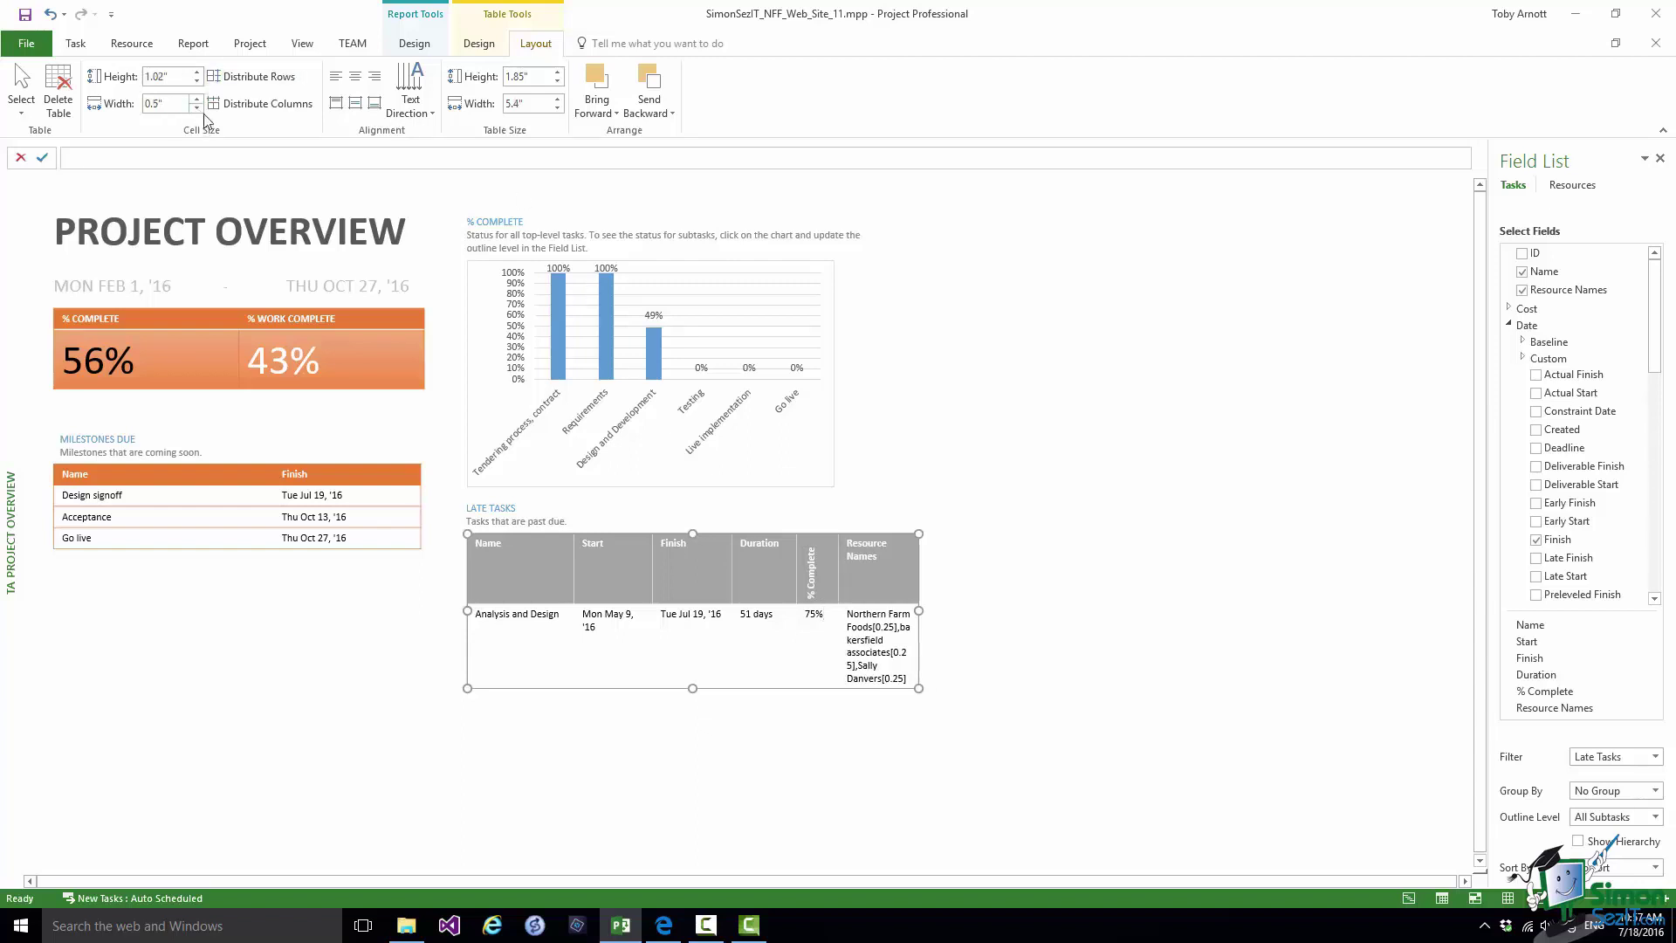
left_click(887, 578)
- Select the % Complete chart and keep its Outline Level at Level 1 in the Field List
left_click(803, 482)
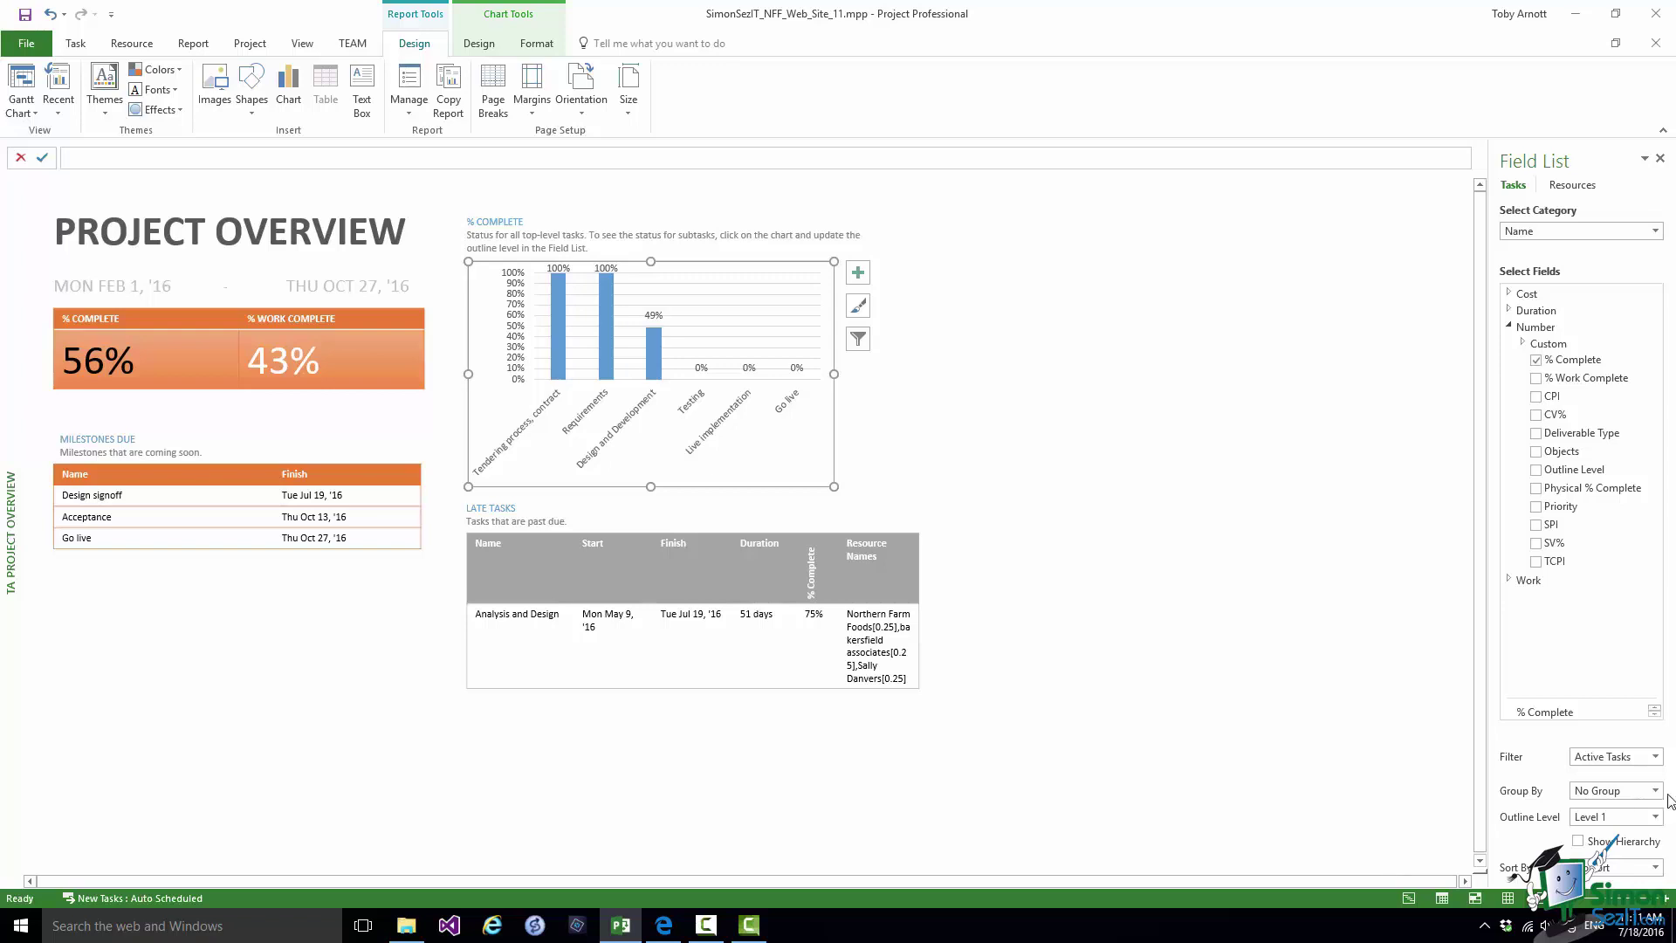
left_click(1655, 818)
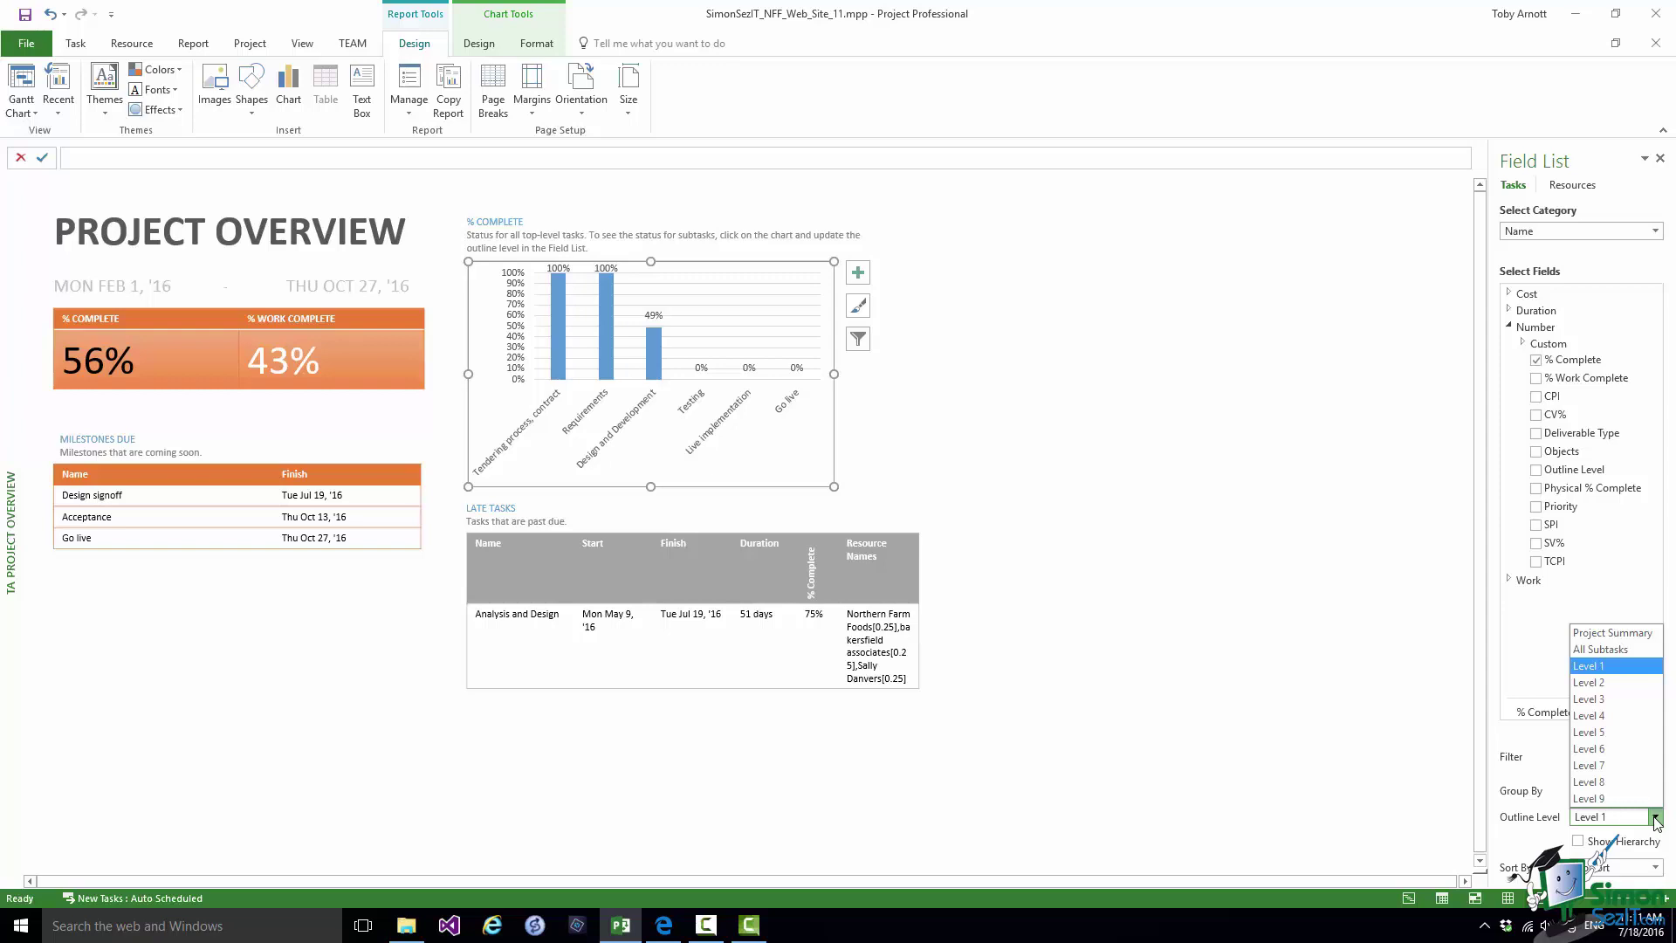
left_click(1511, 738)
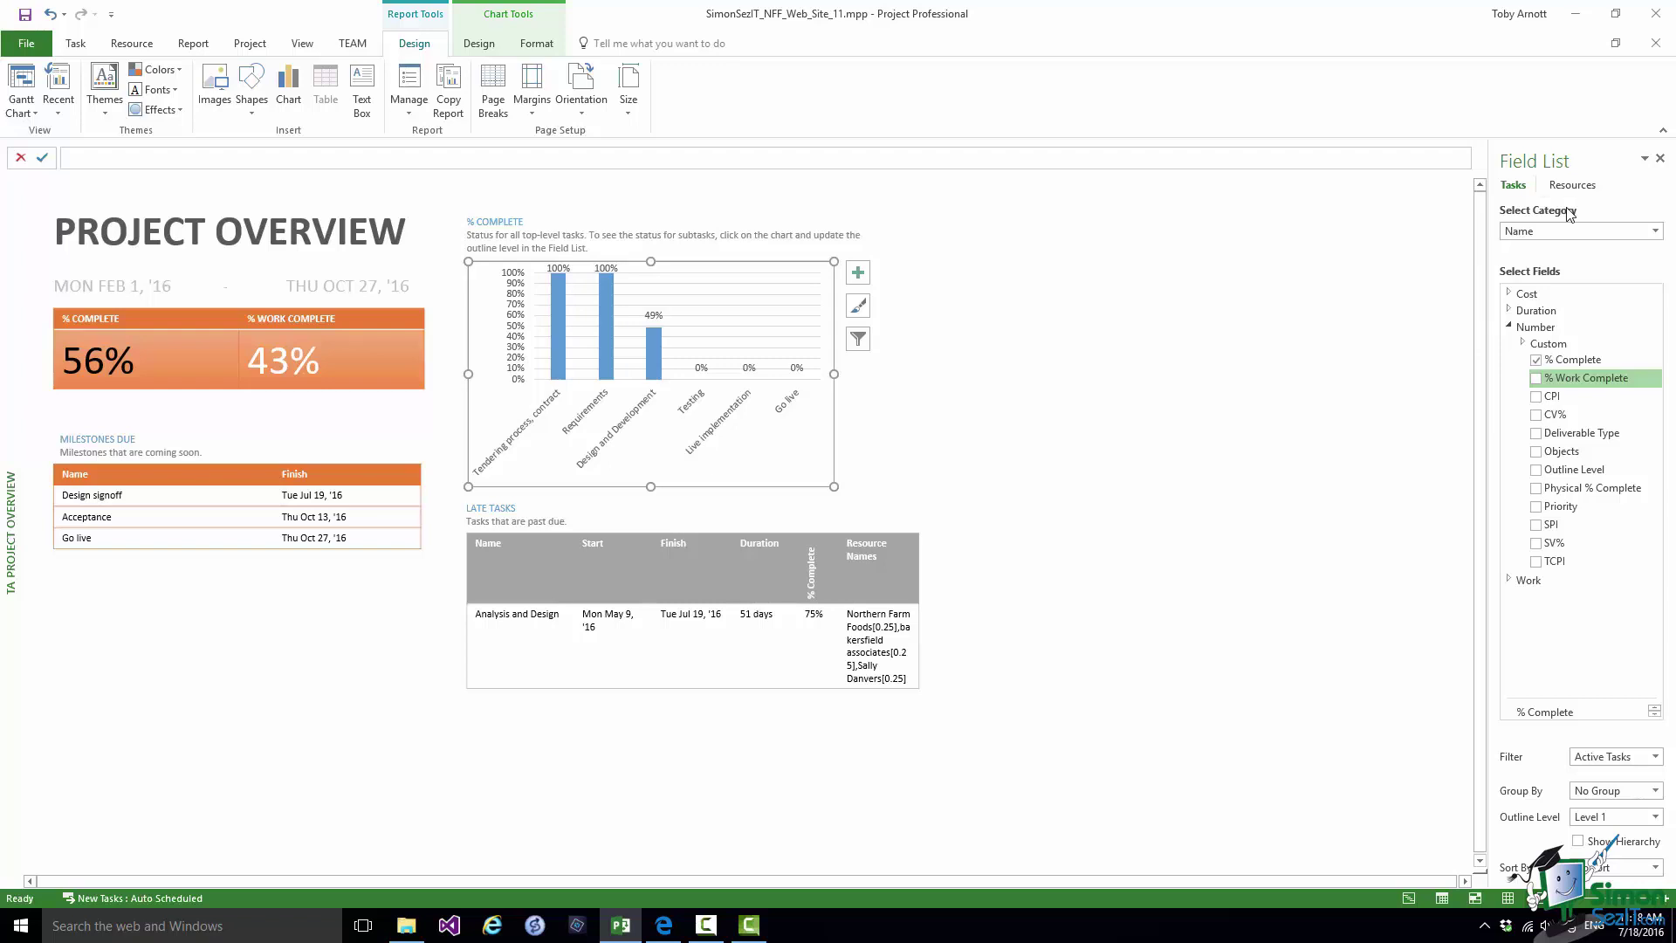
left_click(1655, 231)
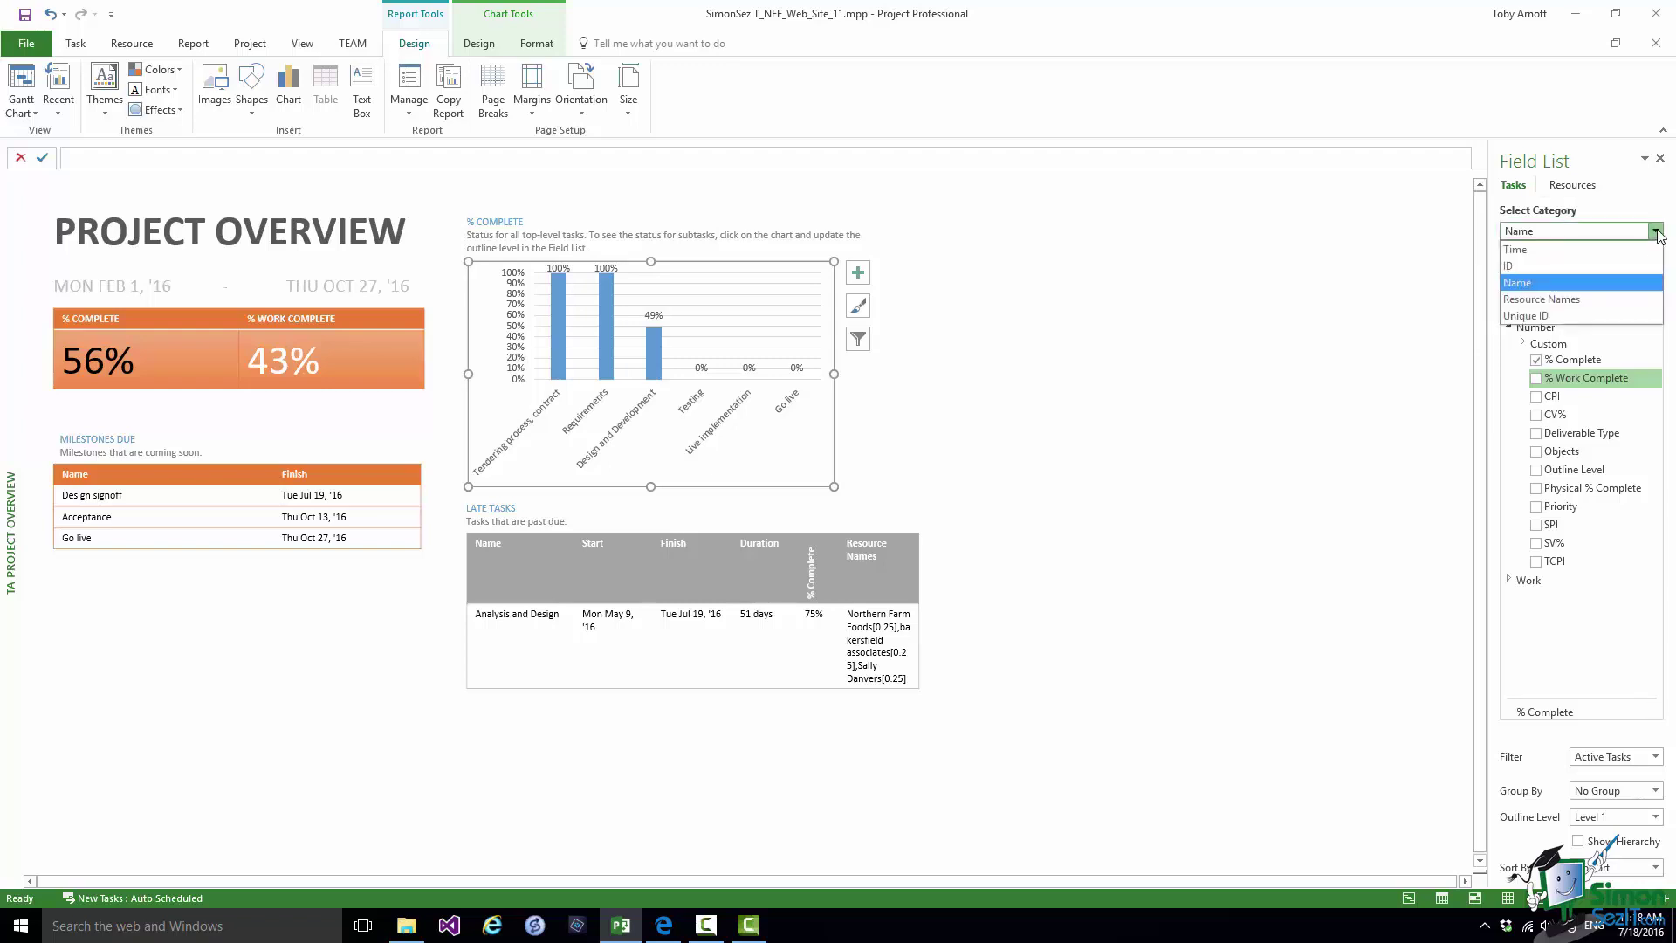
left_click(1562, 272)
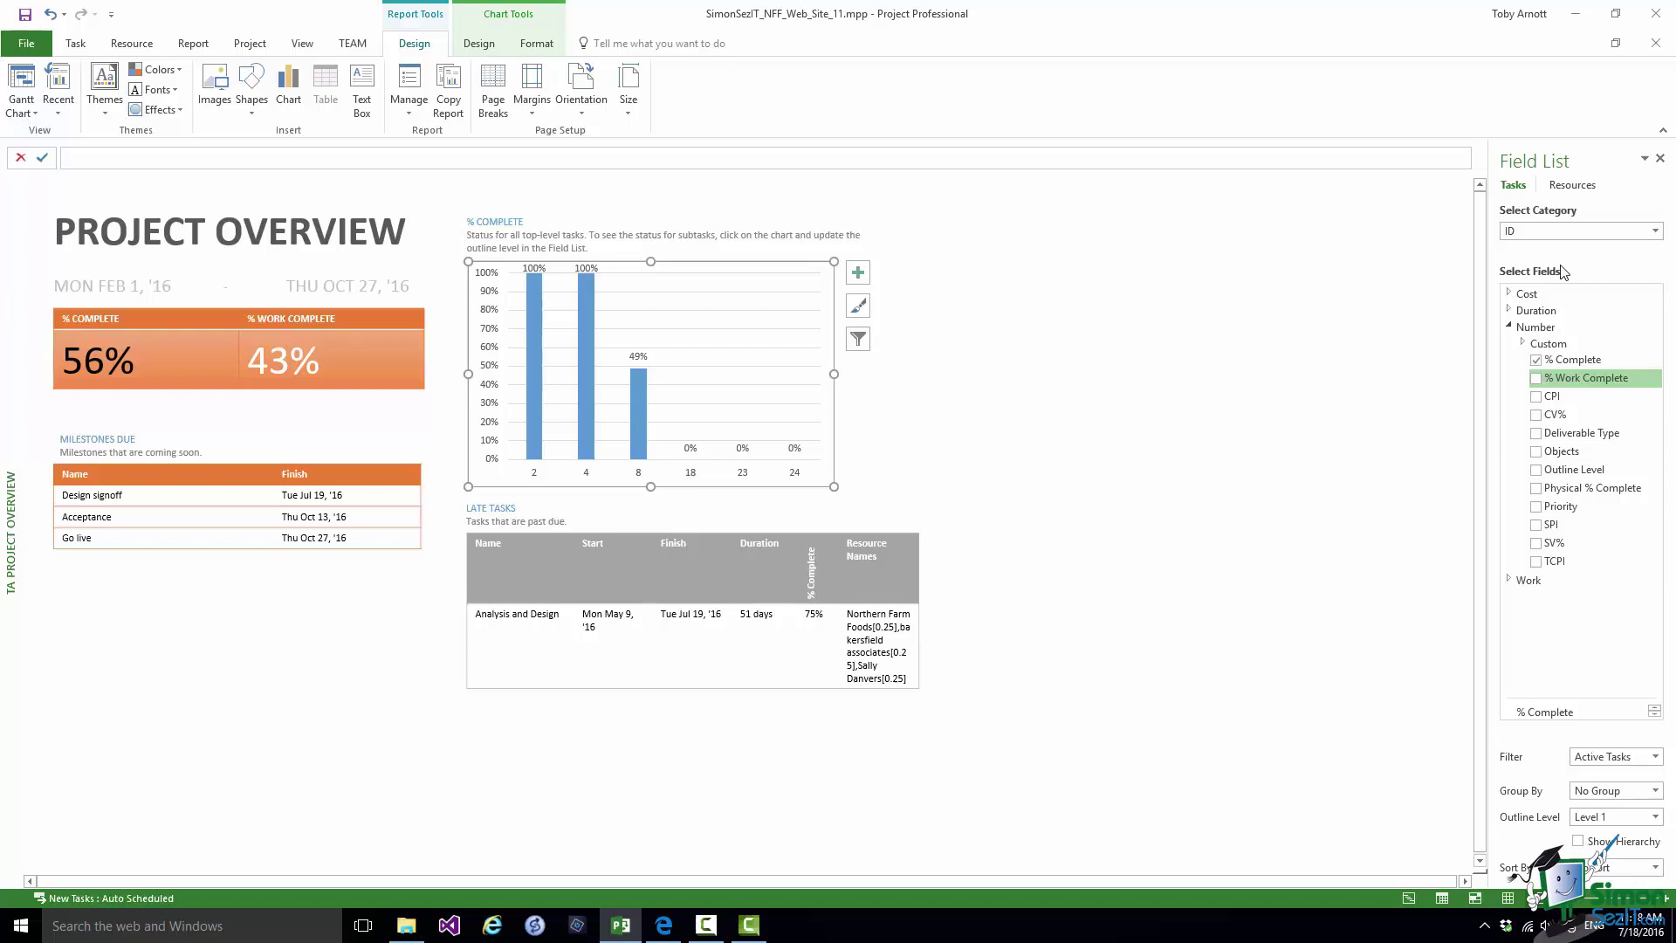
left_click(1655, 231)
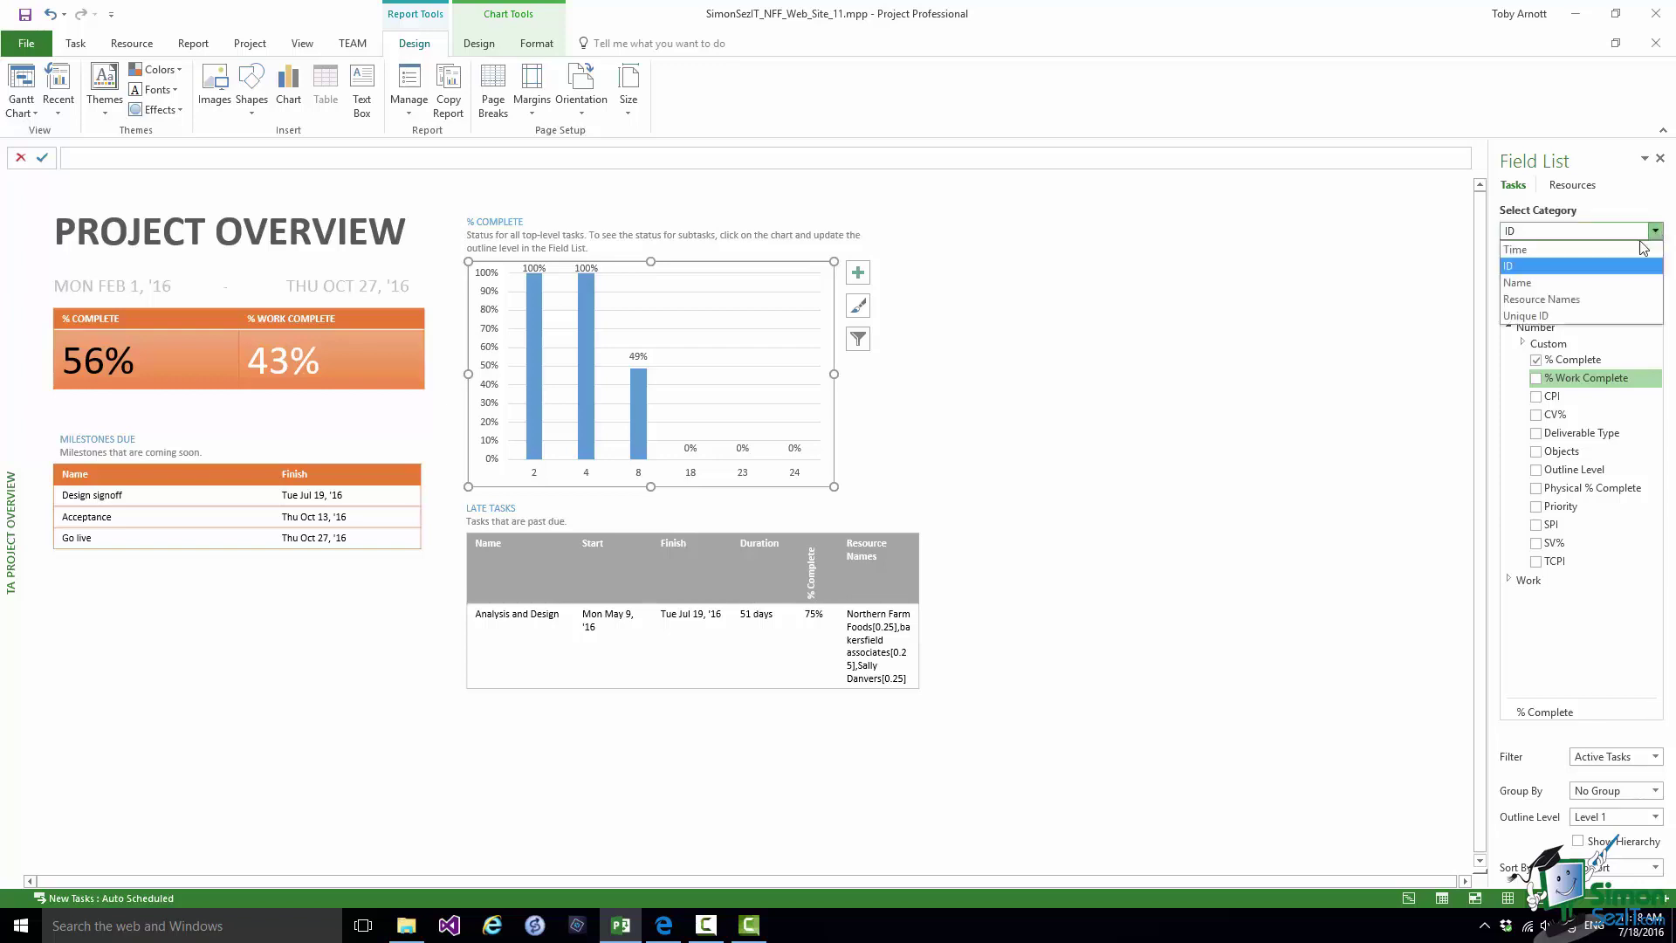
left_click(1556, 281)
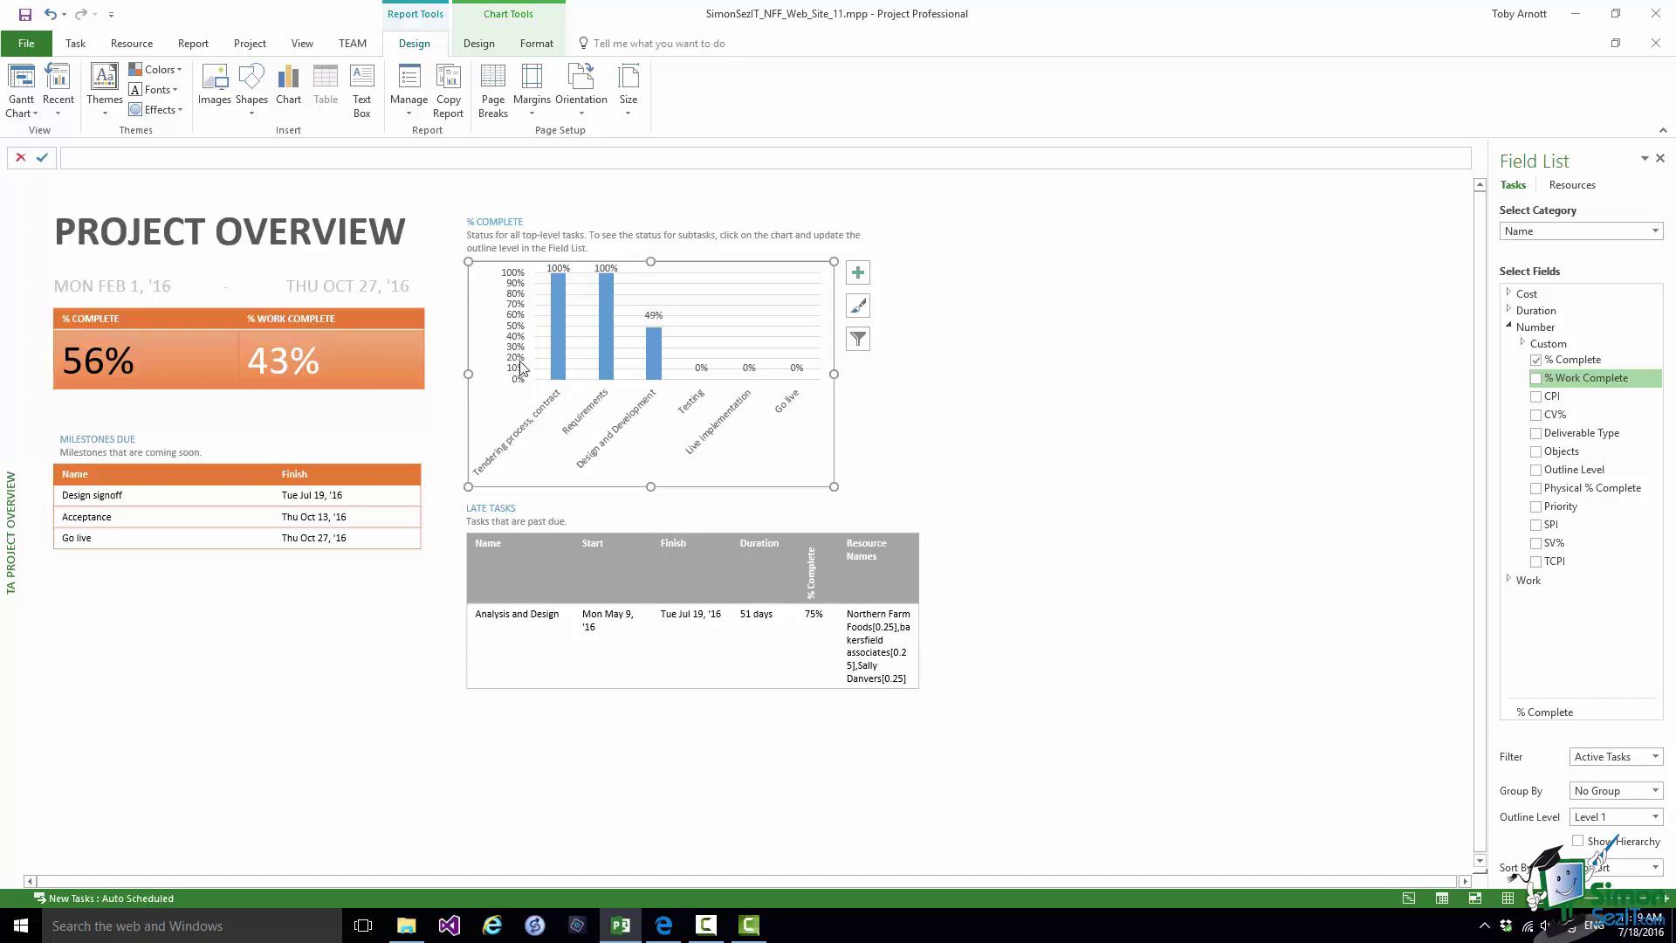
left_click(517, 310)
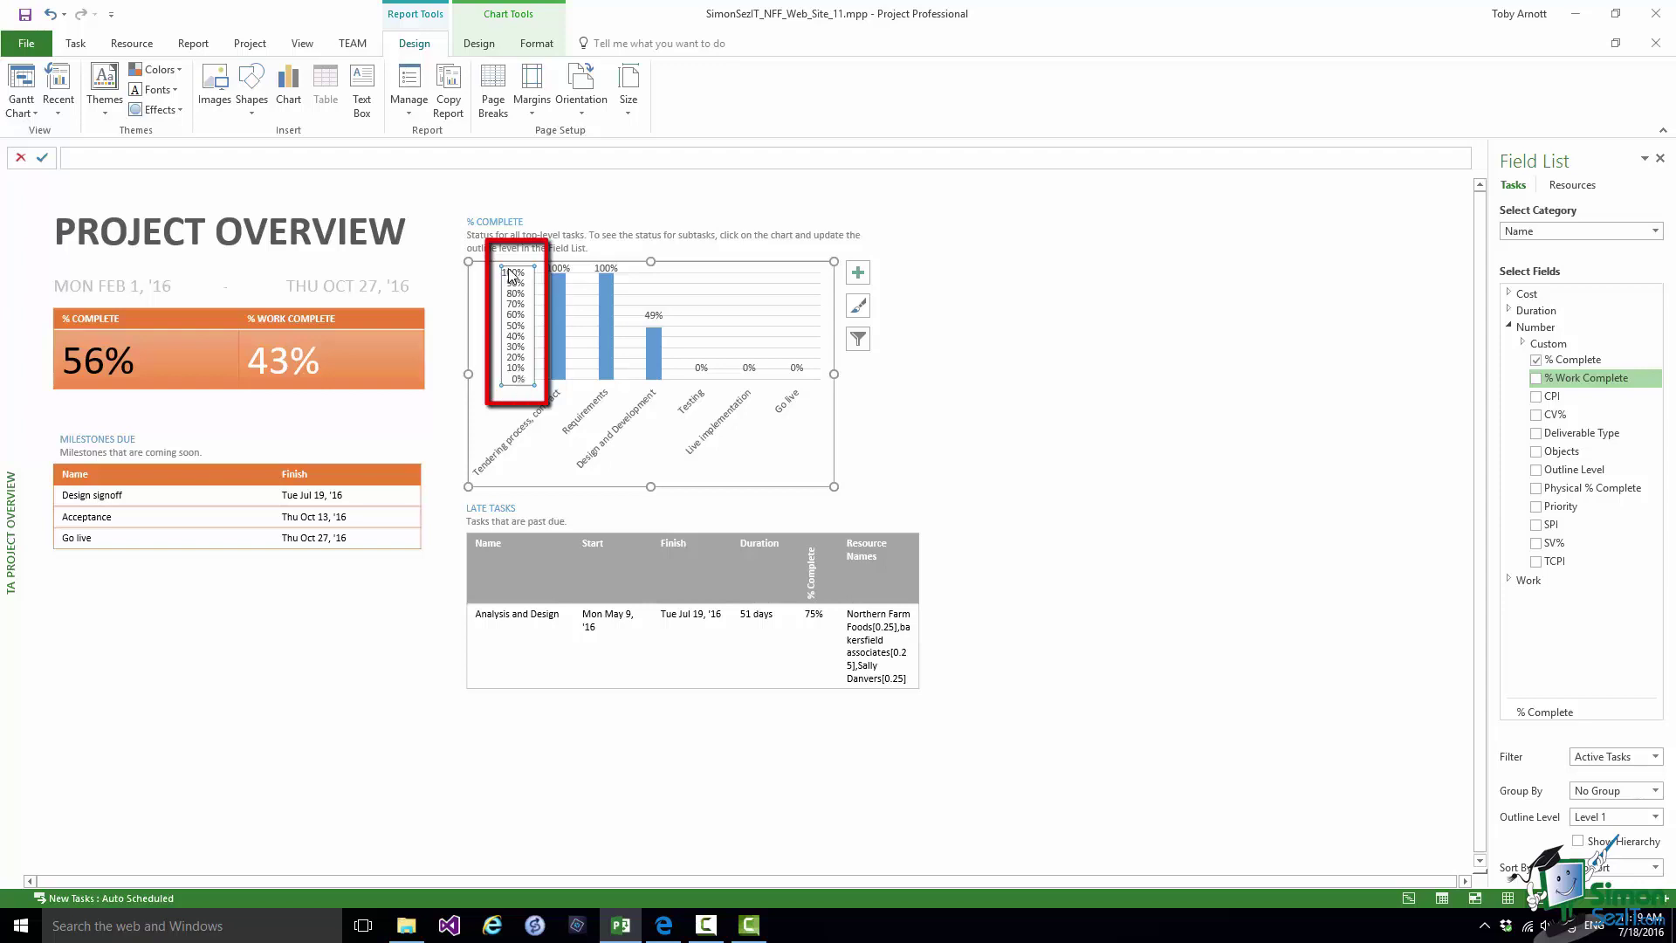
left_click(595, 420)
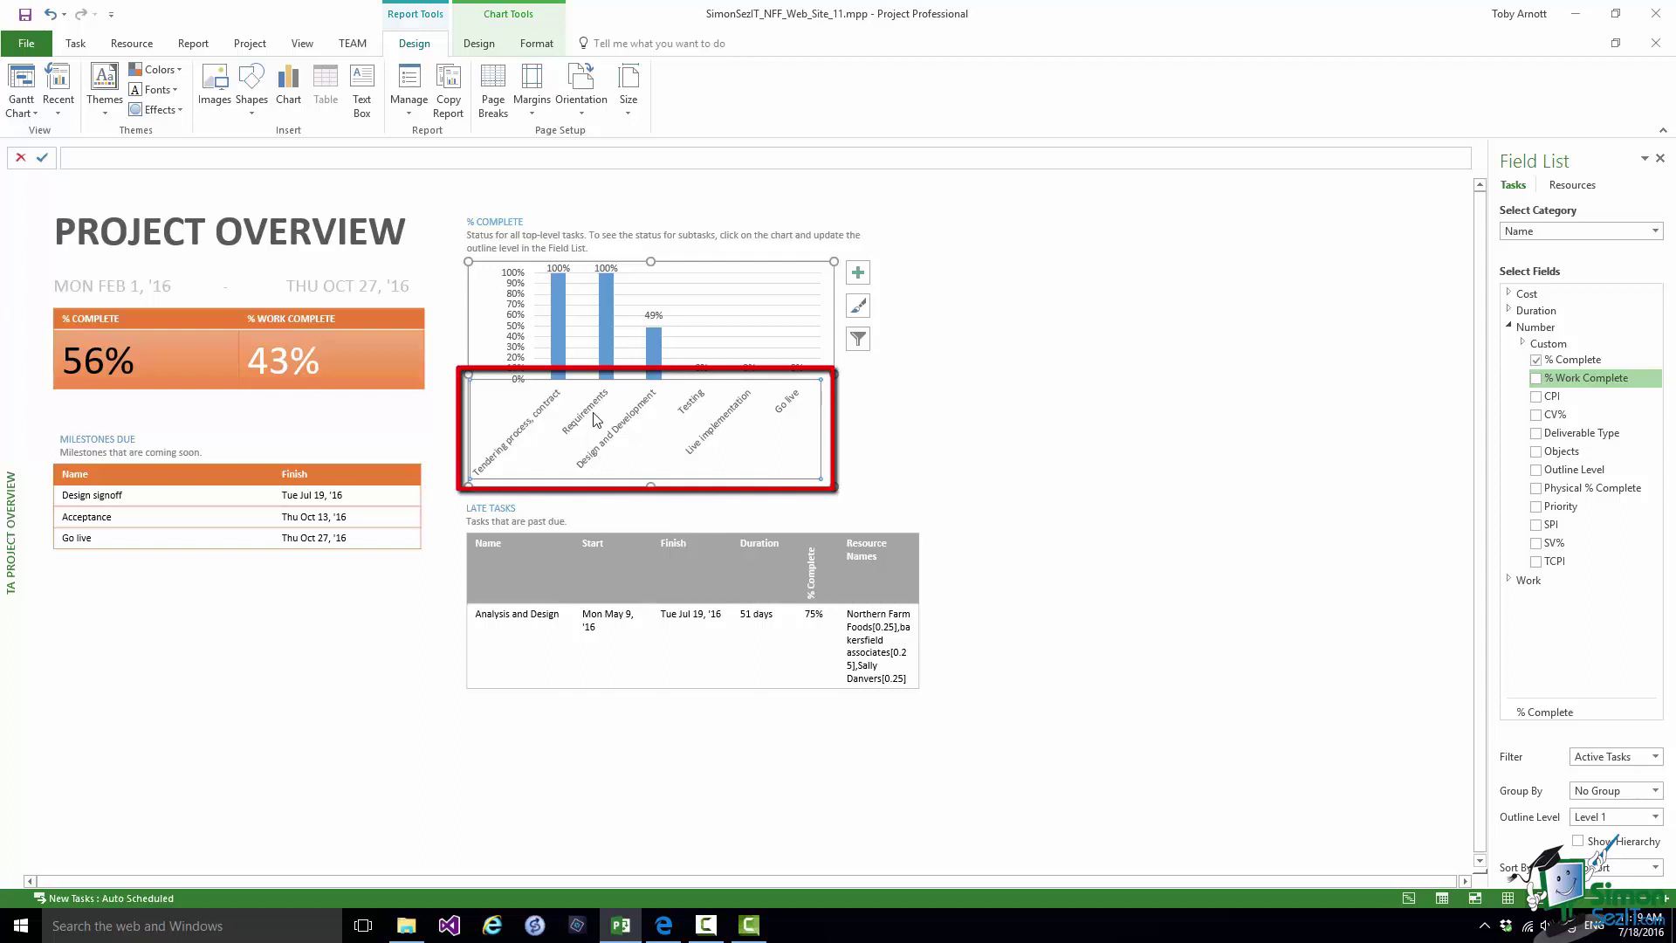
left_click(604, 295)
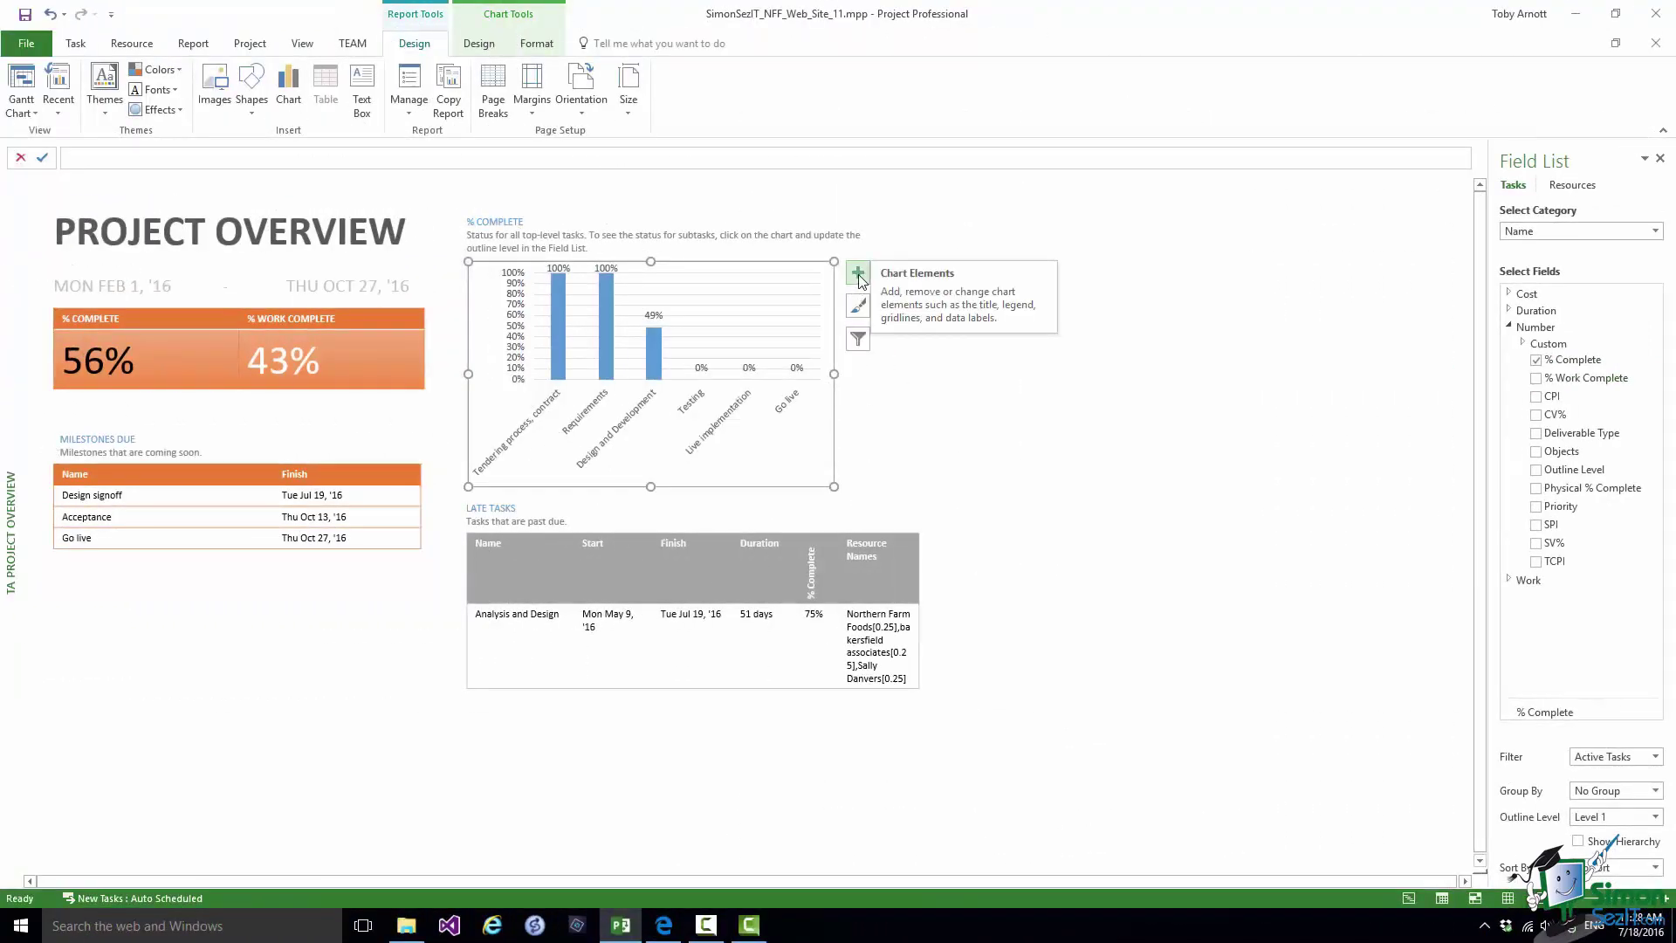
- Try a data table under the % Complete chart, remove it, and show the legend instead
left_click(859, 276)
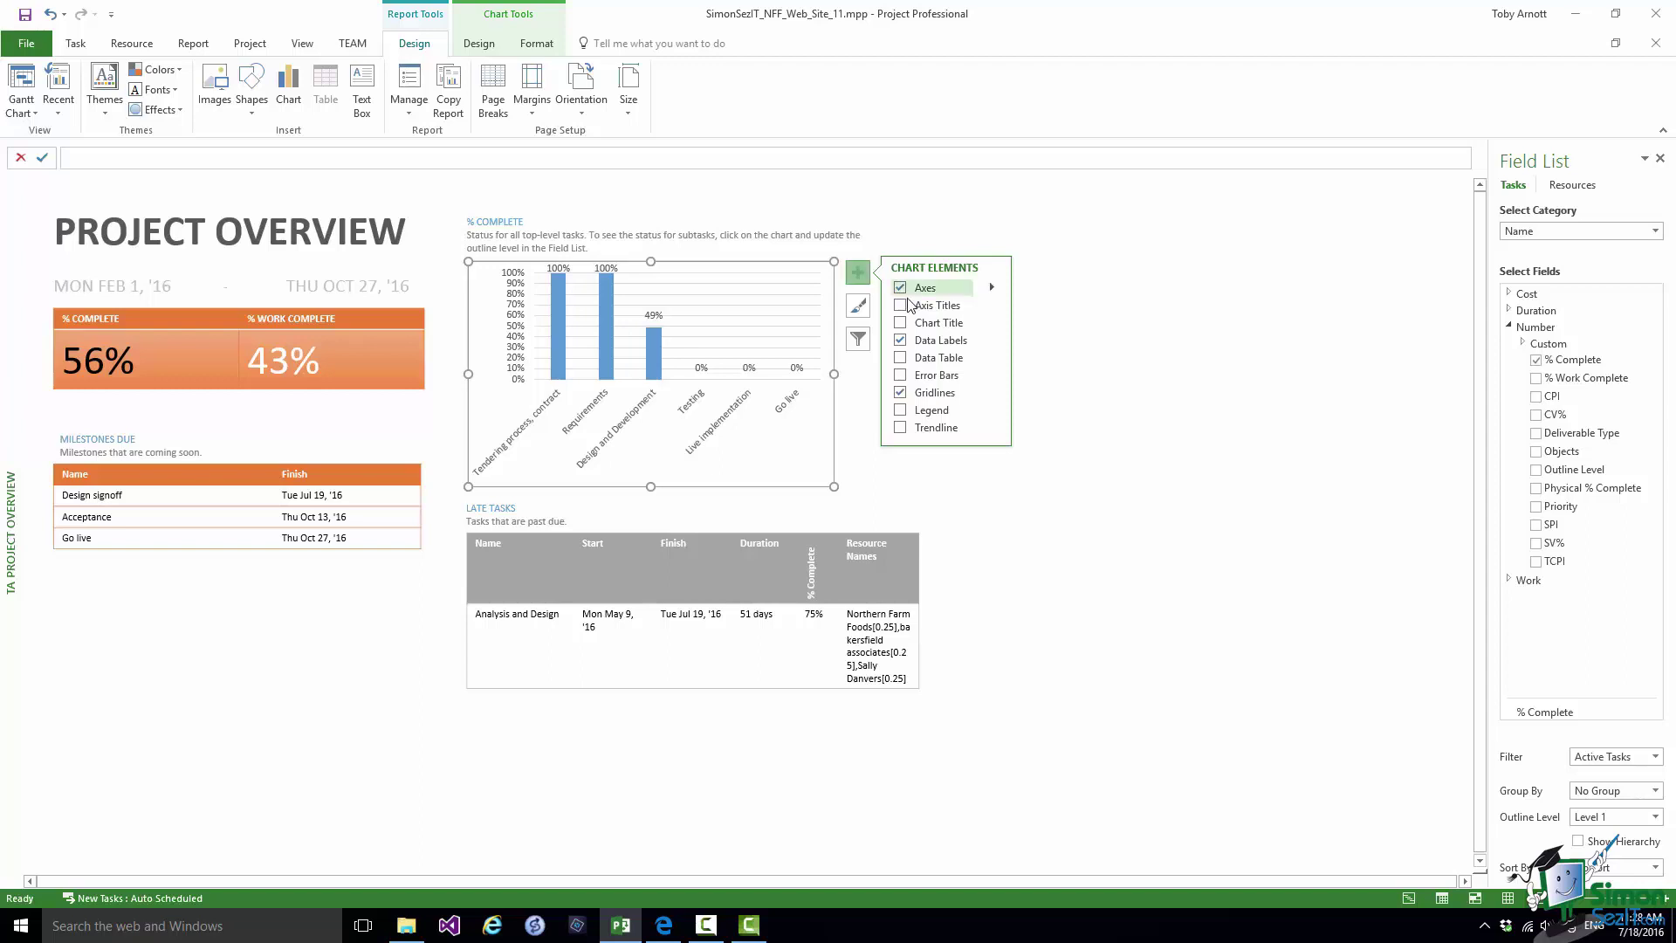
left_click(902, 361)
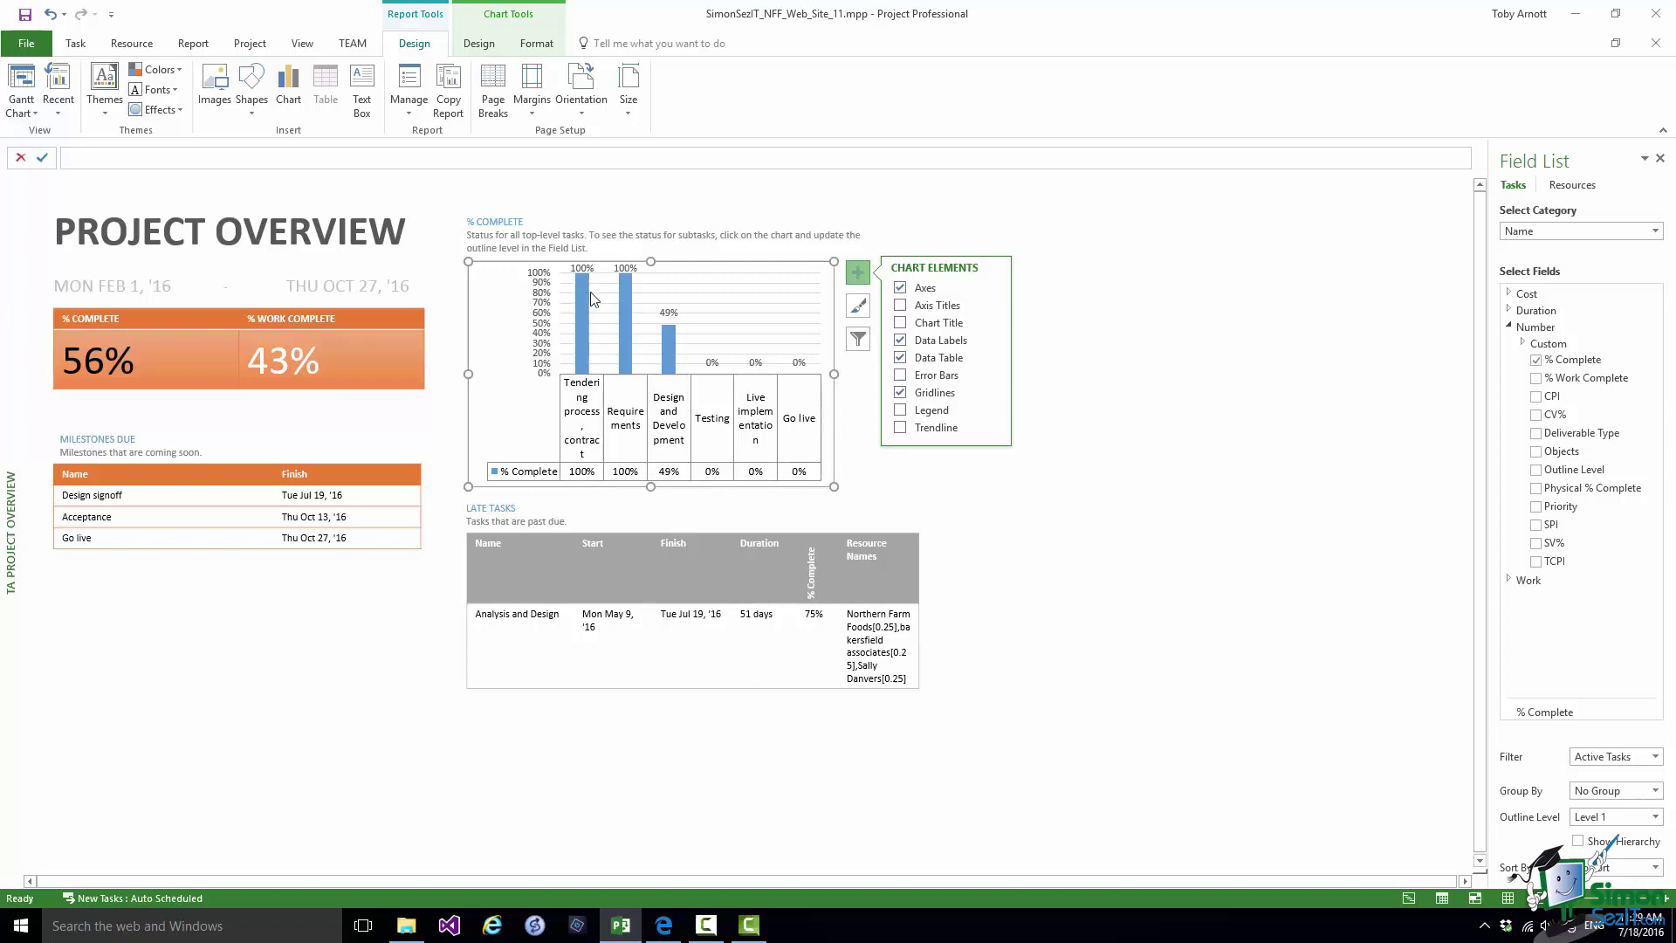
left_click(900, 358)
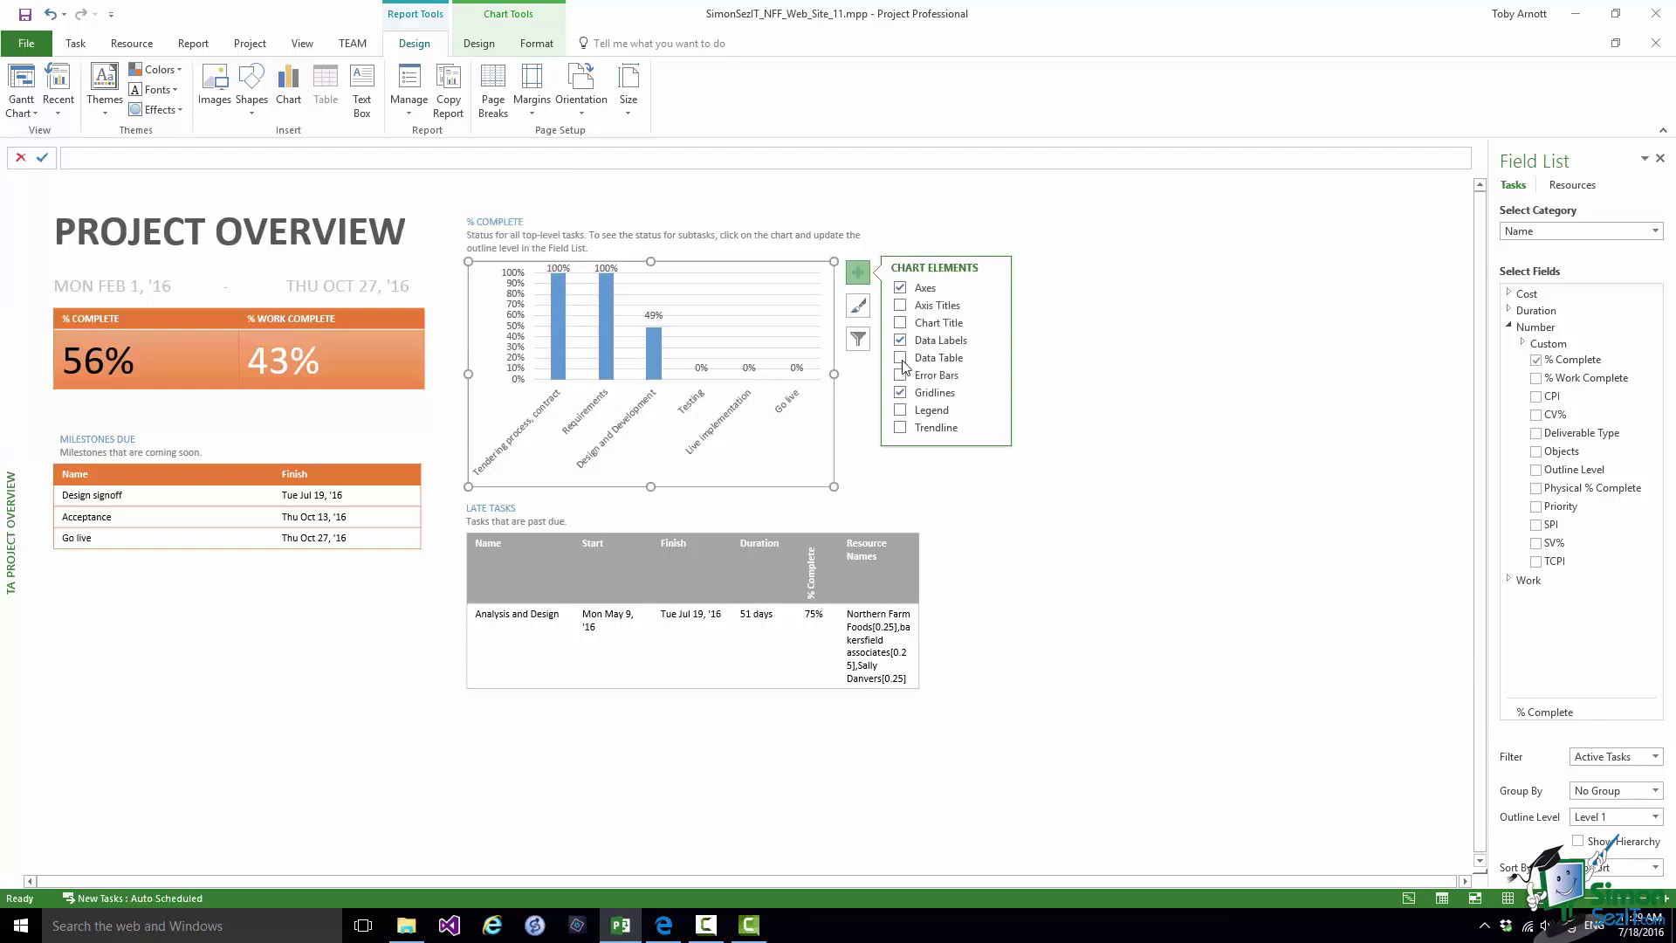
left_click(902, 411)
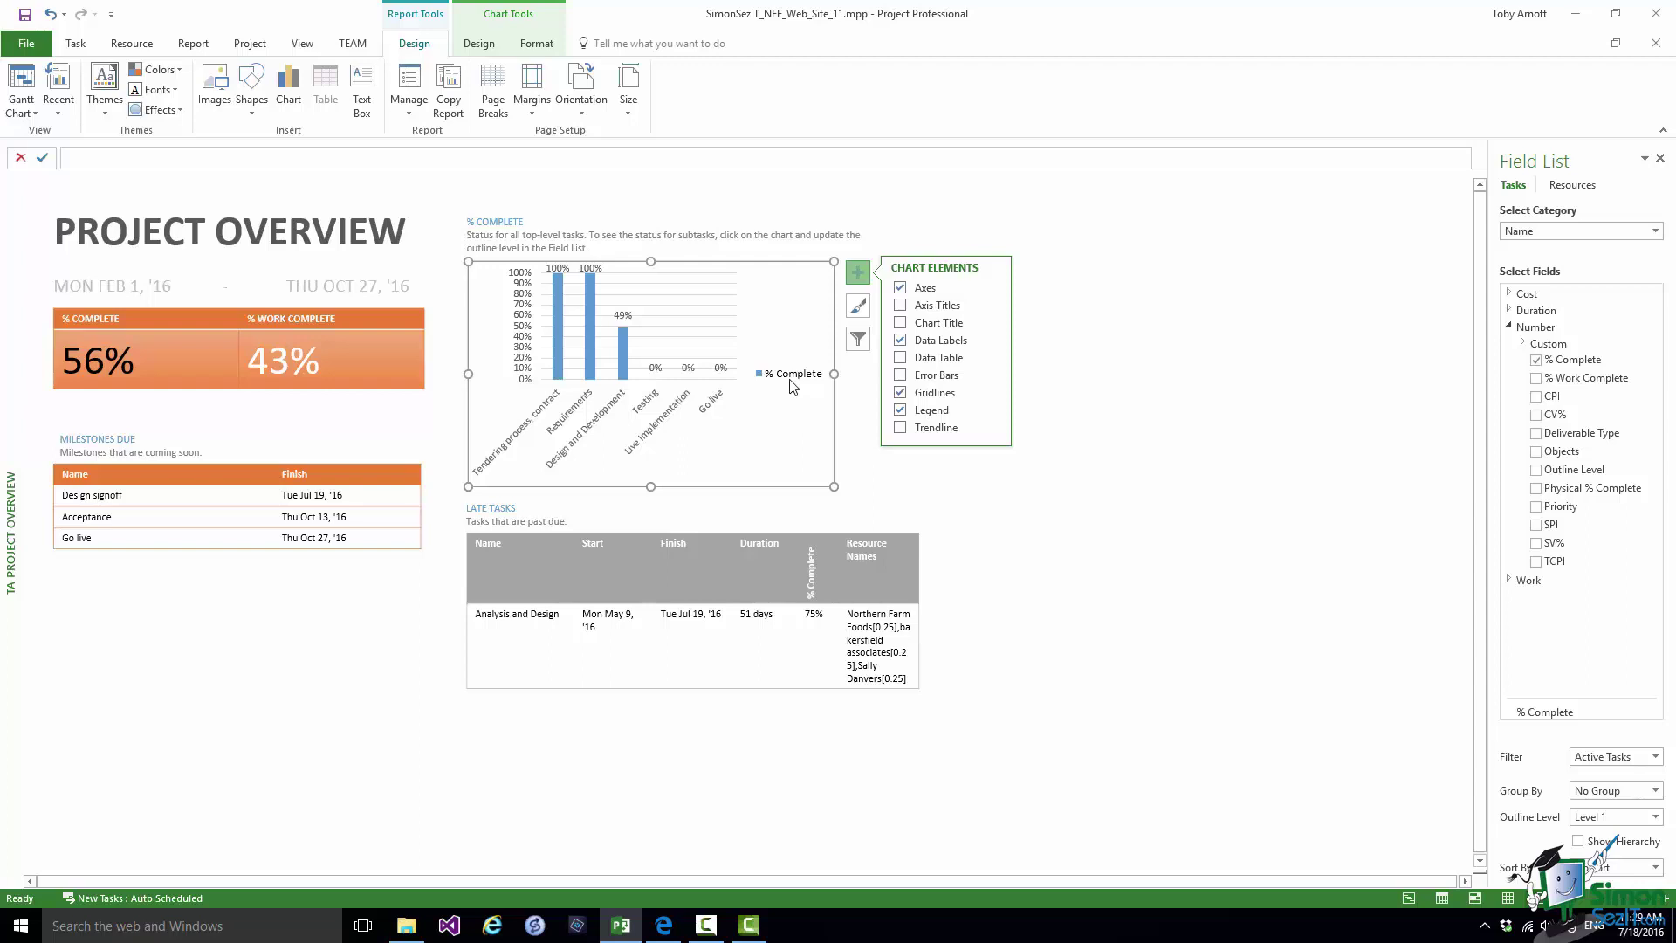
- Hide the legend on the % Complete chart again
left_click(900, 409)
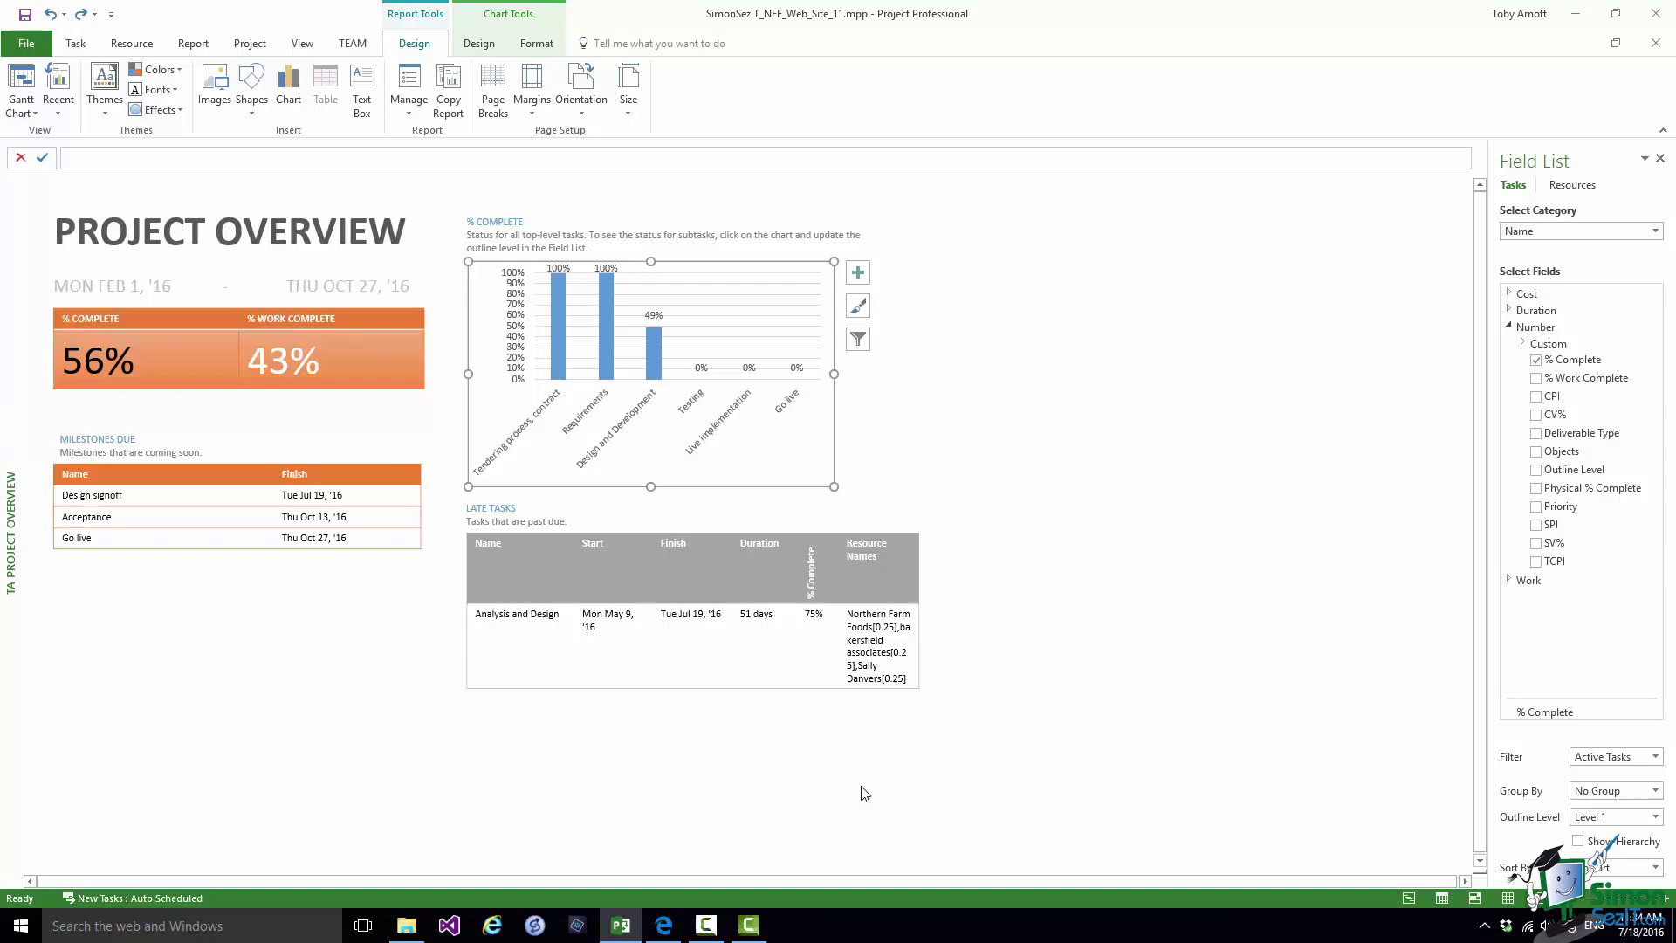
- Apply a shaded chart style and the orange Monochromatic colour palette to the % Complete chart
left_click(861, 307)
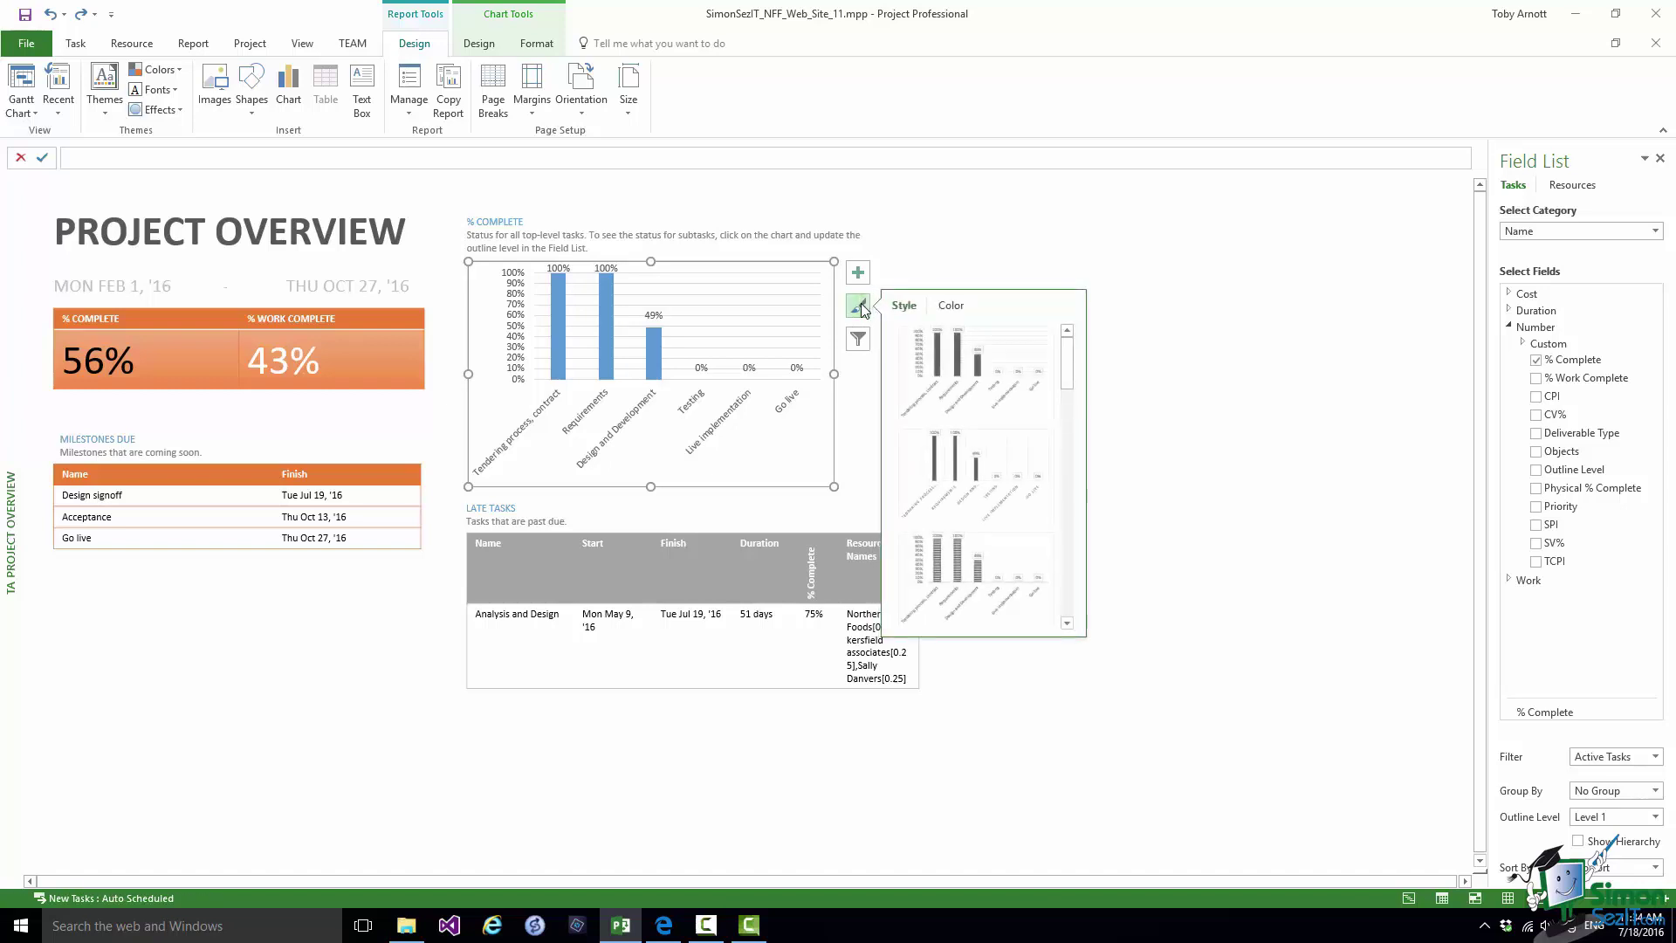
left_click_drag(1070, 370, 1073, 445)
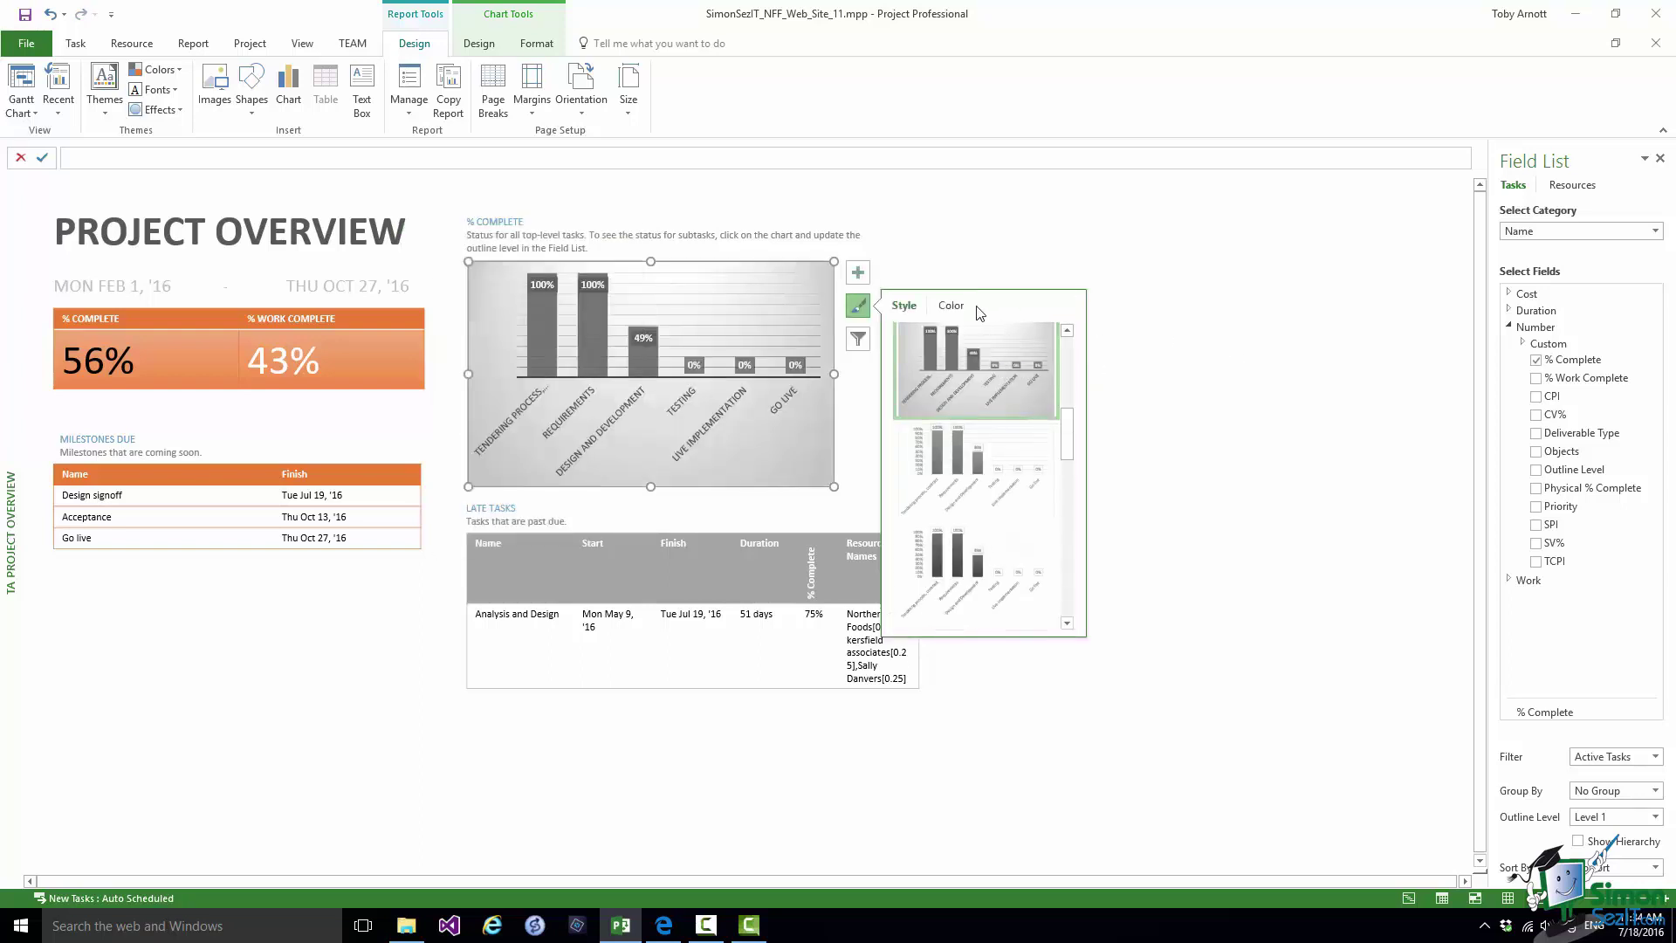
left_click(952, 306)
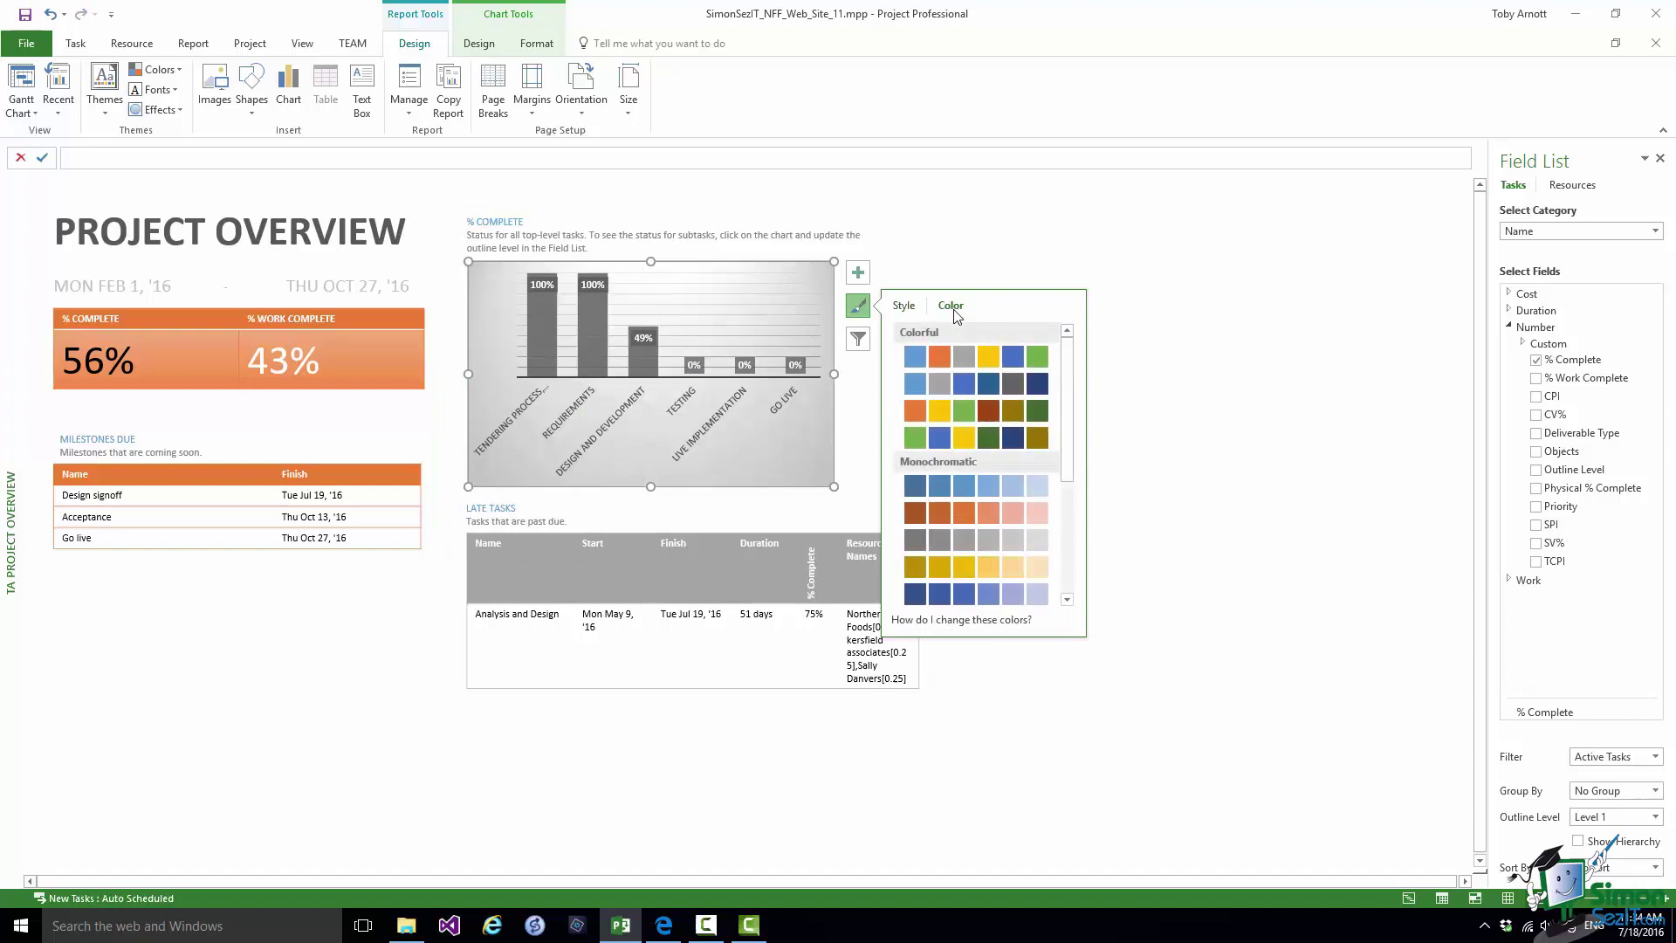
left_click(955, 515)
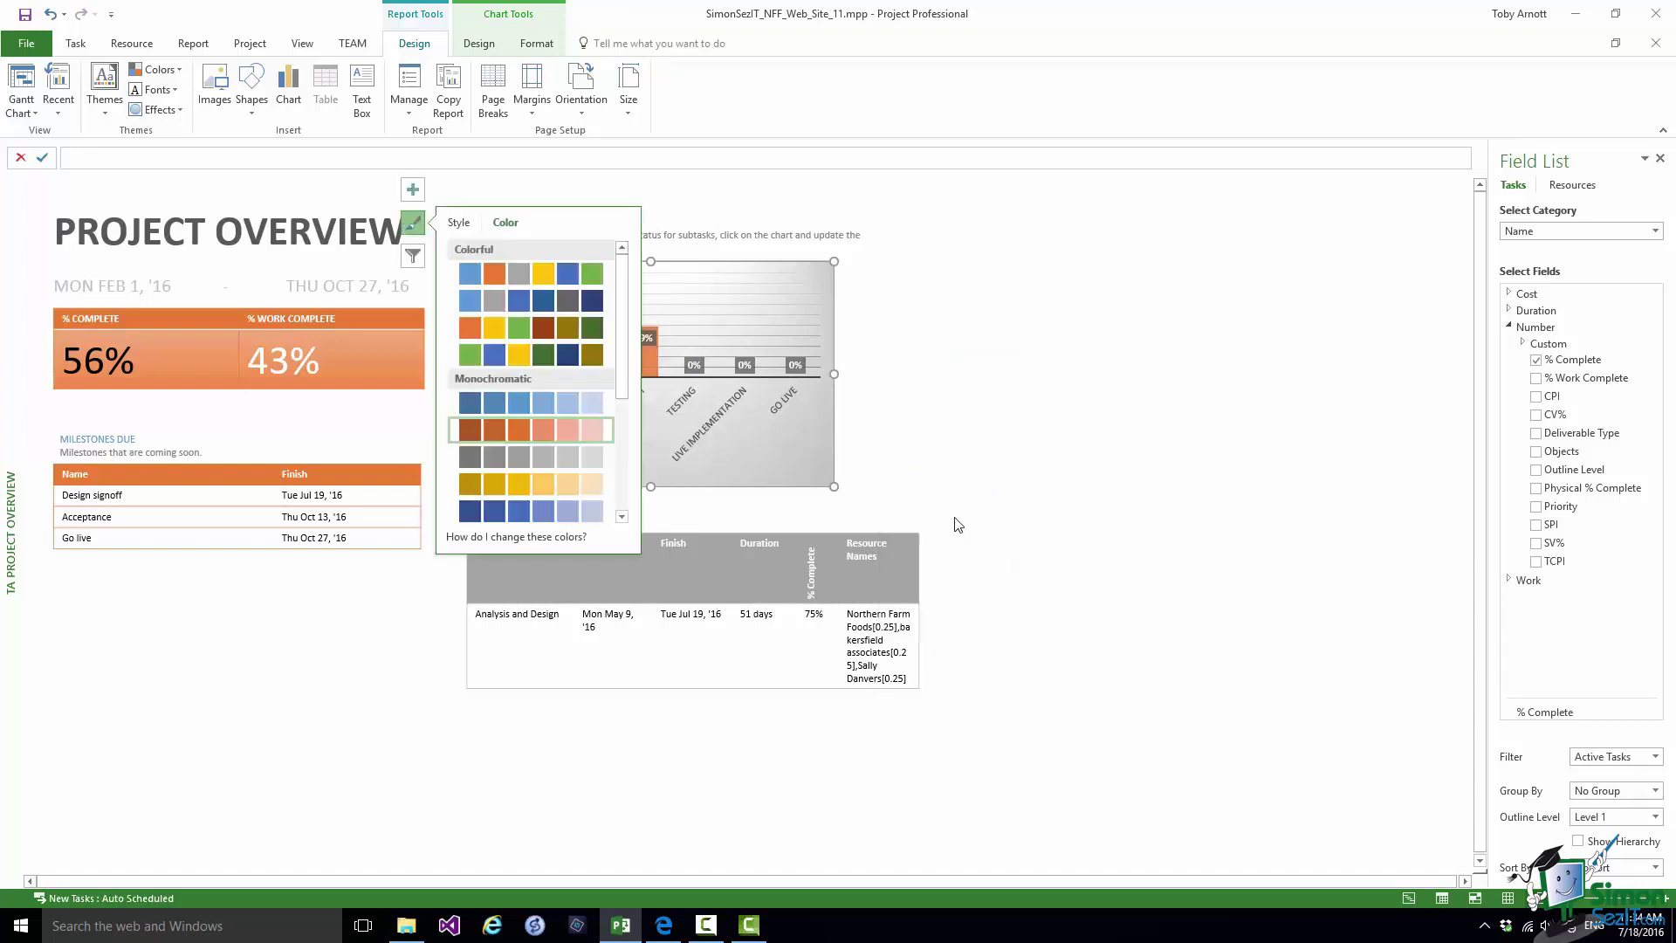
key("Escape")
left_click(1196, 515)
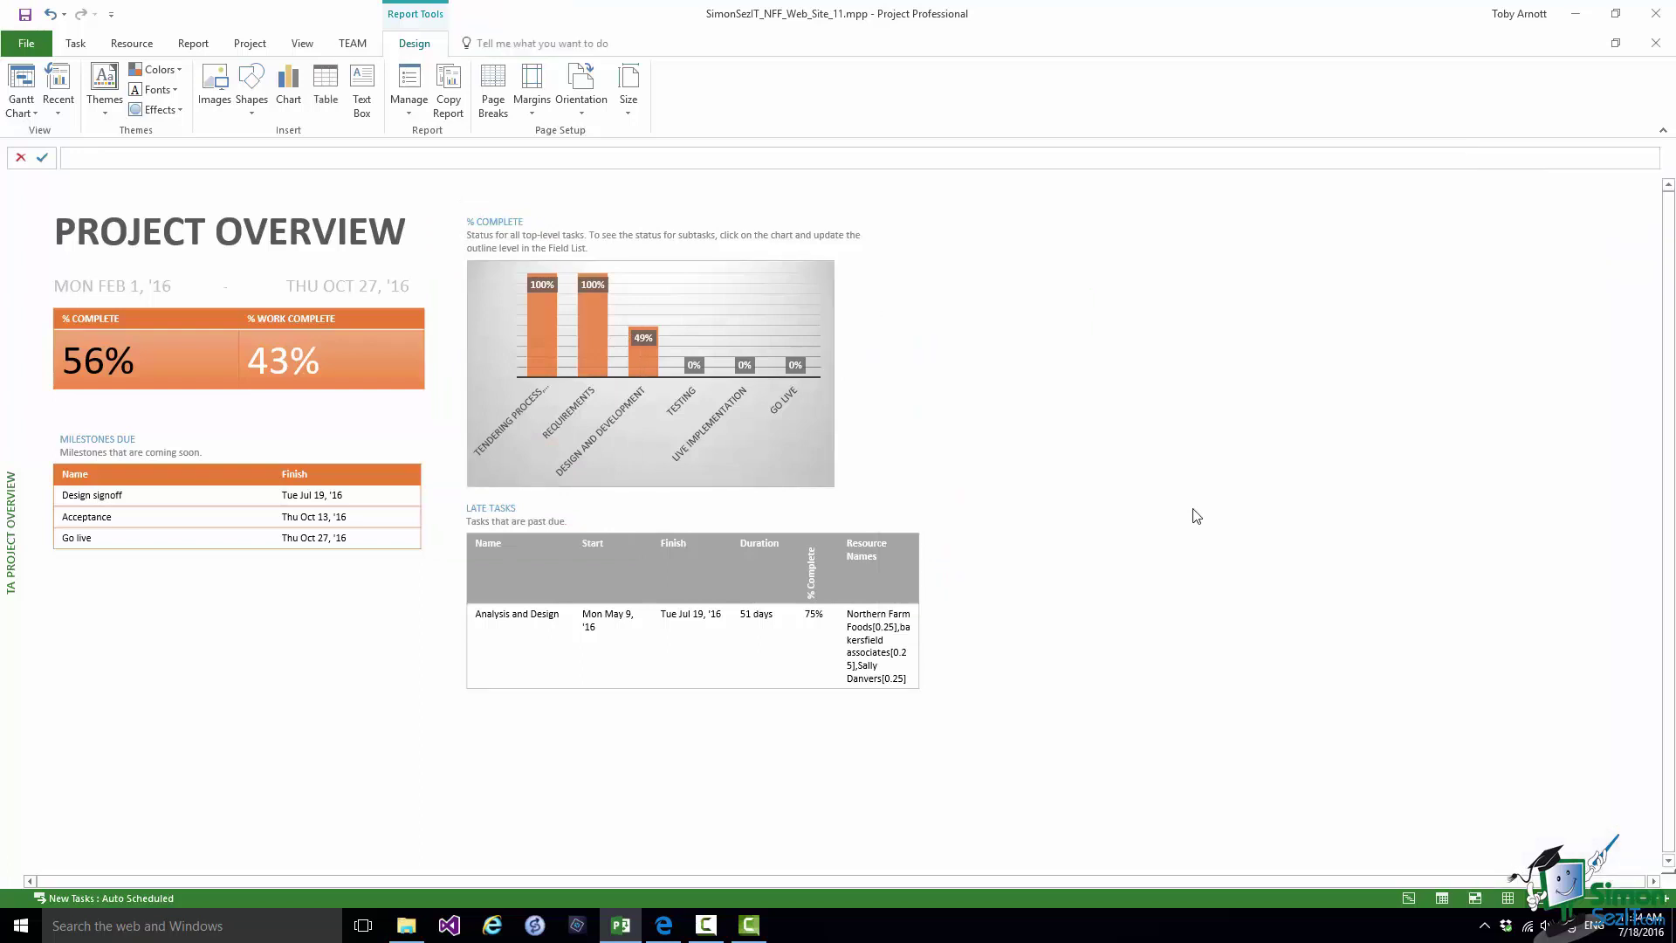
- Stretch the % Complete chart's right edge to line up with the Late Tasks table
left_click(833, 398)
left_click_drag(833, 374, 917, 367)
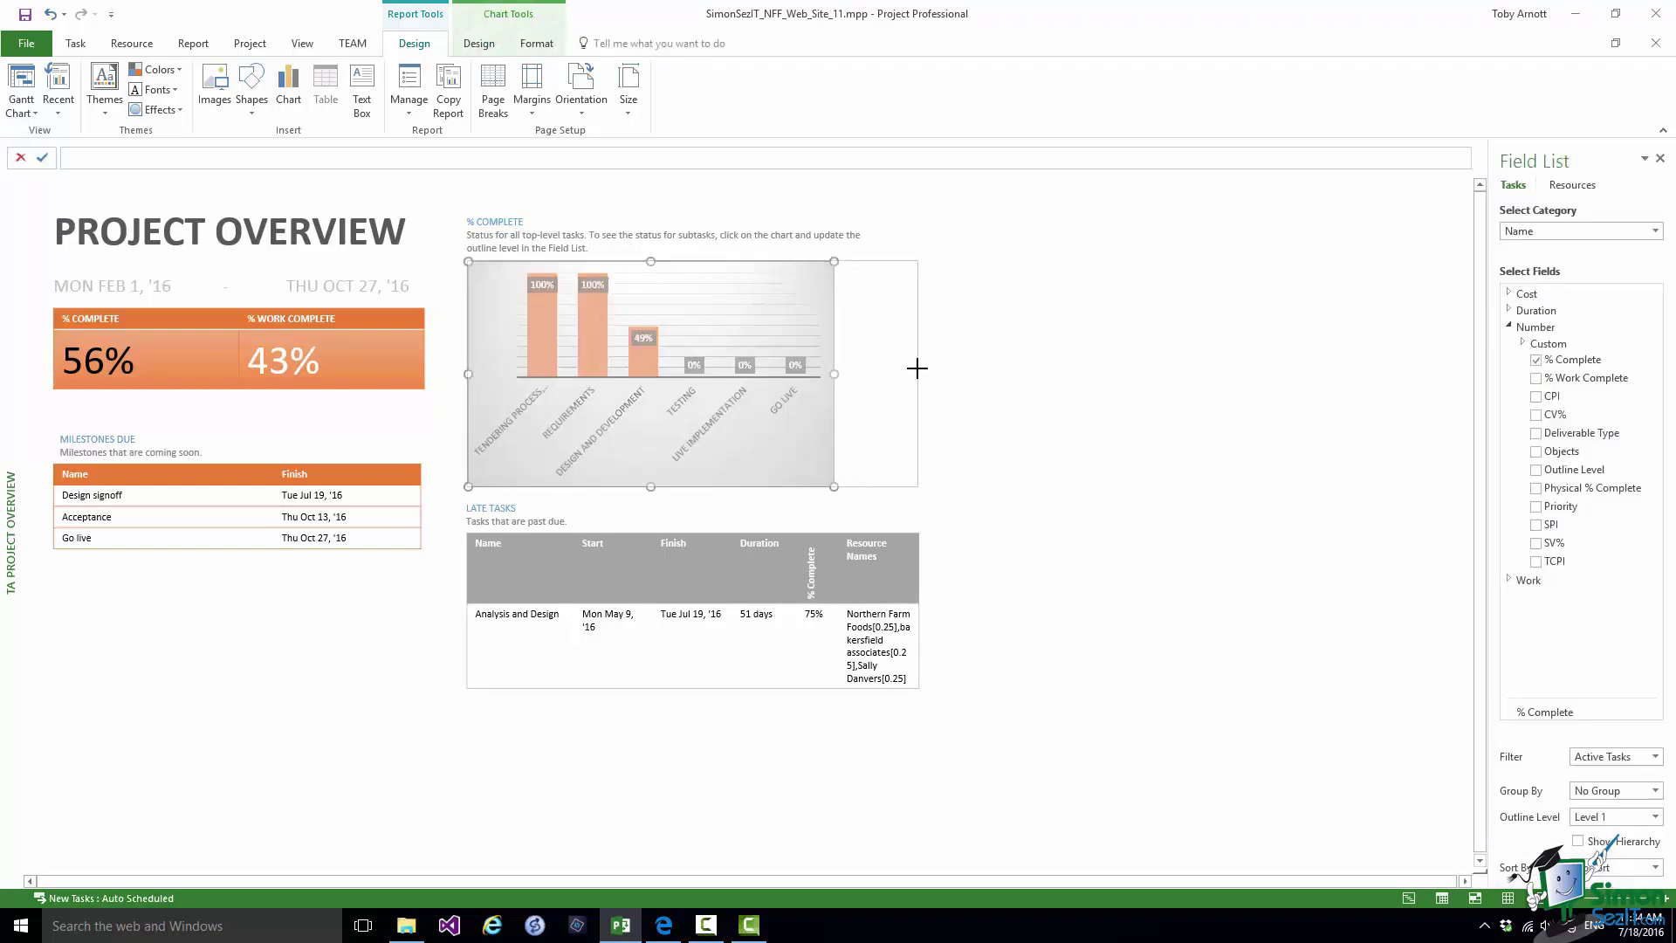
left_click_drag(915, 372, 915, 374)
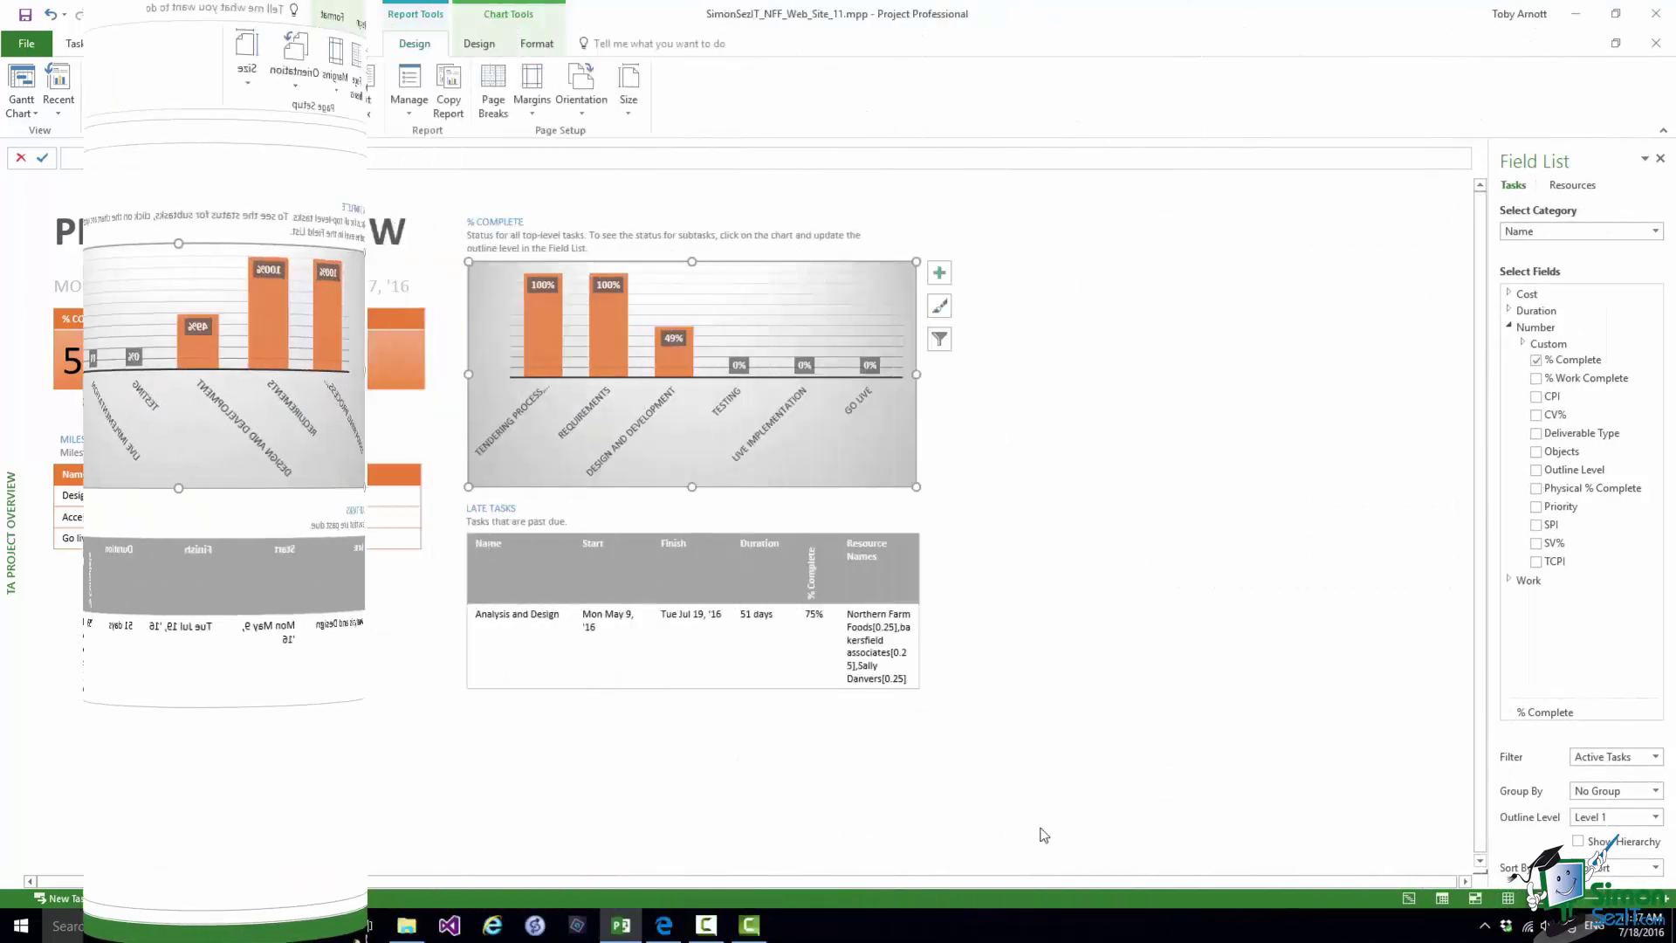
- Filter the chart to only Requirements and Testing, then reselect all six categories
left_click(940, 340)
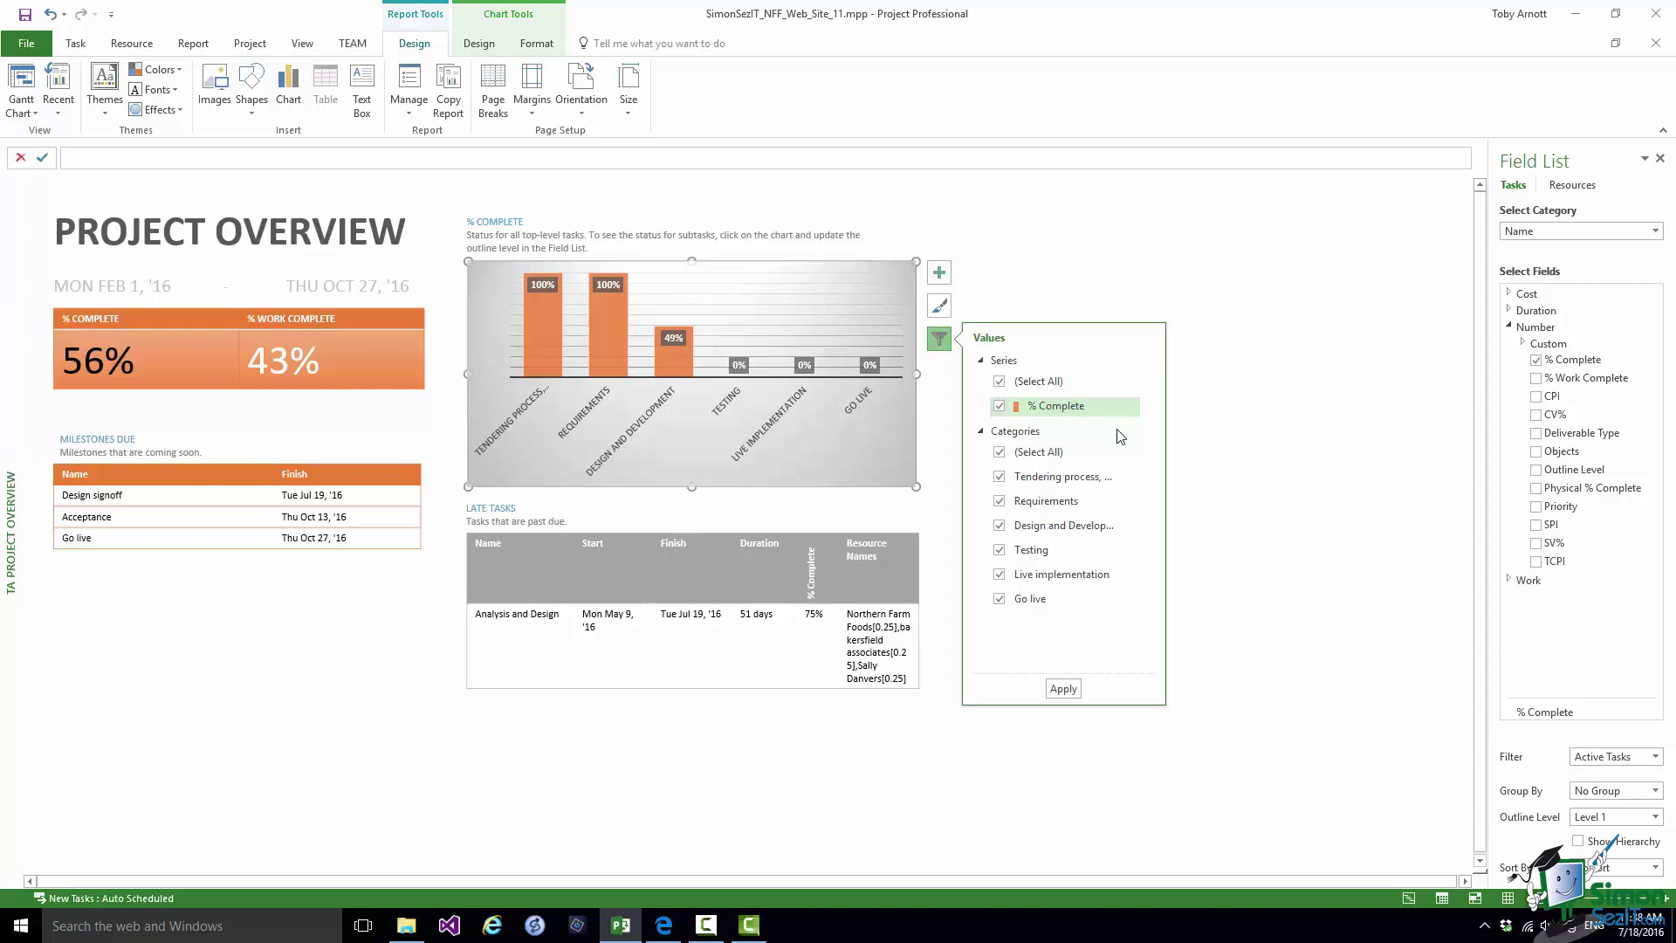
left_click(1000, 453)
left_click(1000, 501)
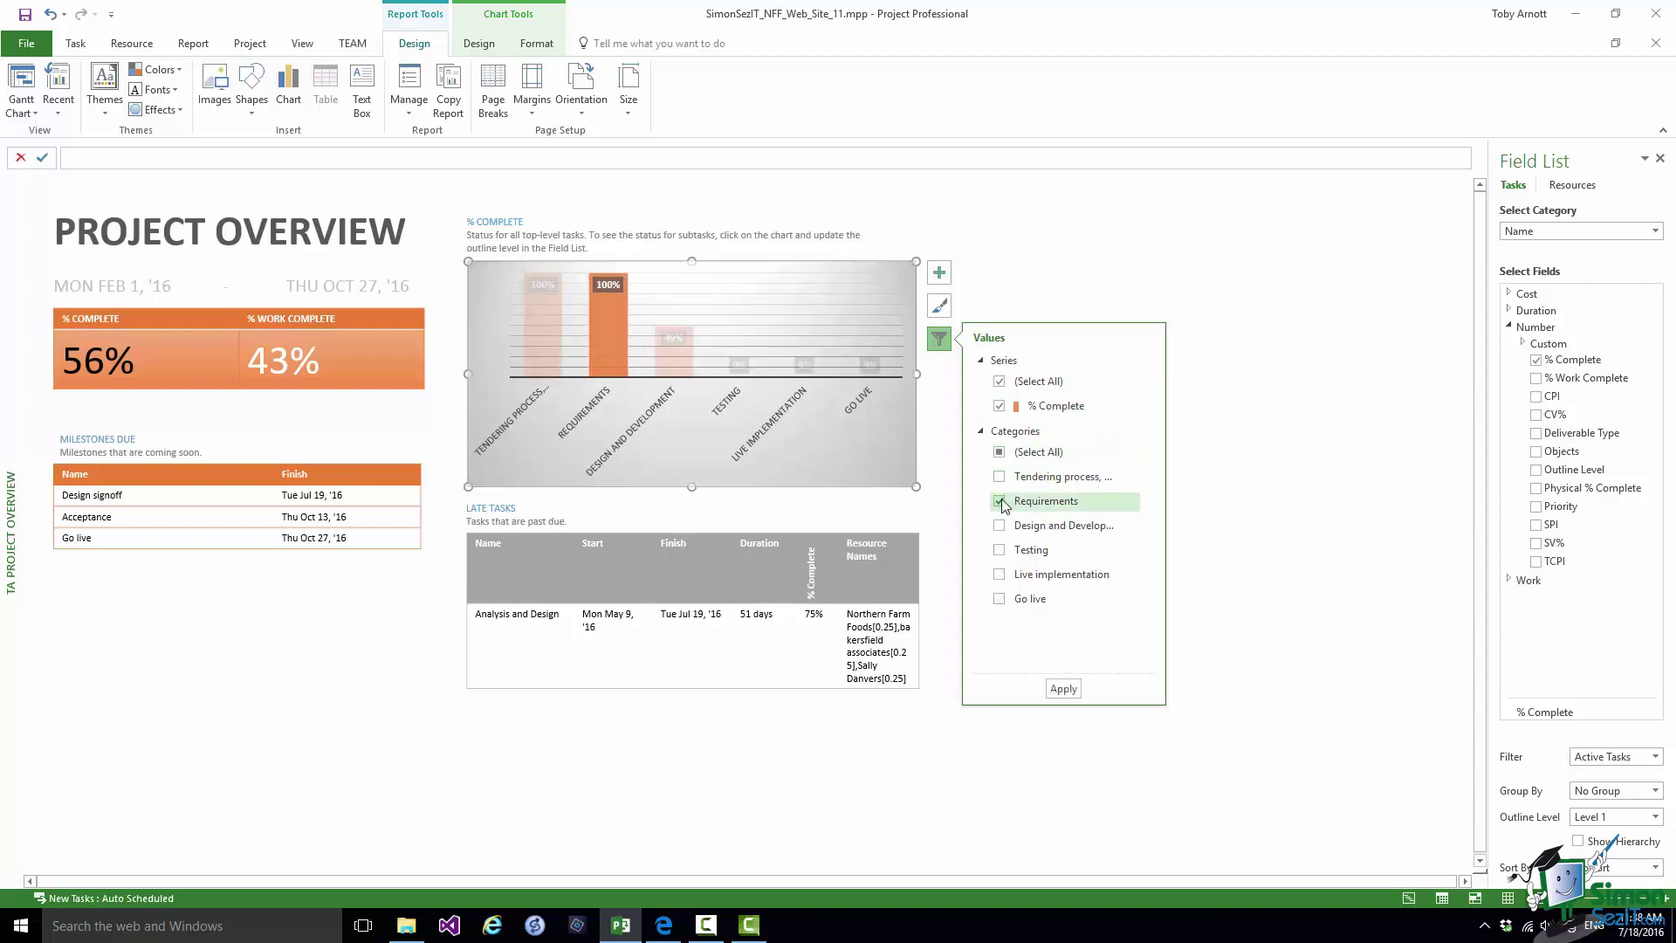
left_click(1000, 550)
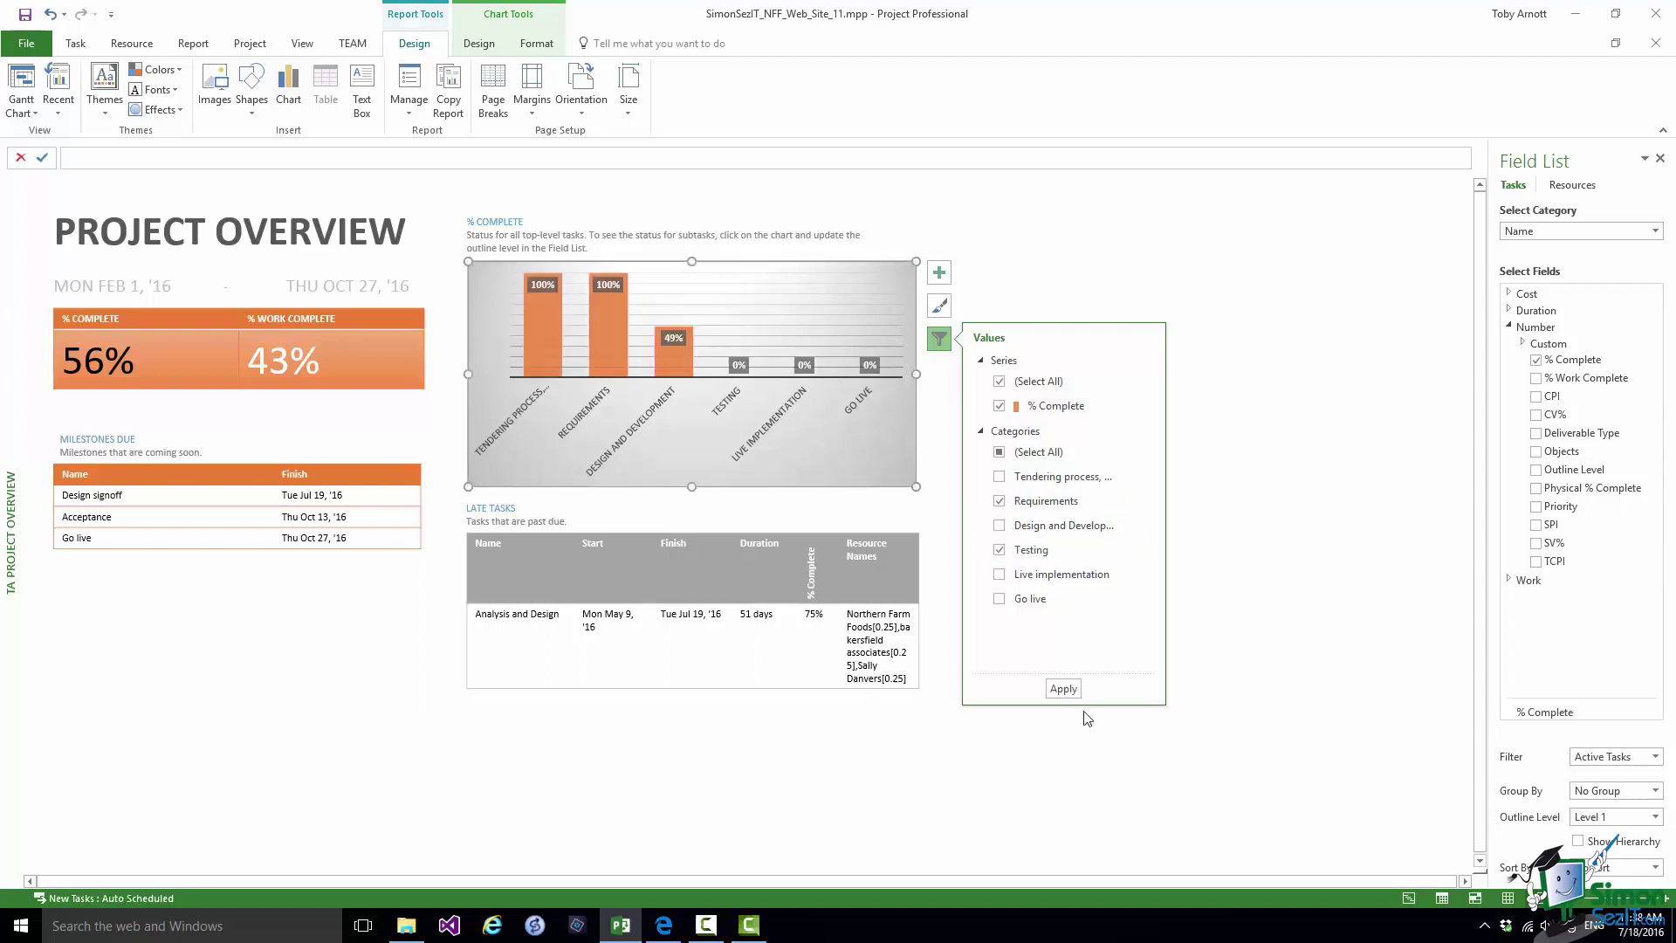
left_click(1063, 689)
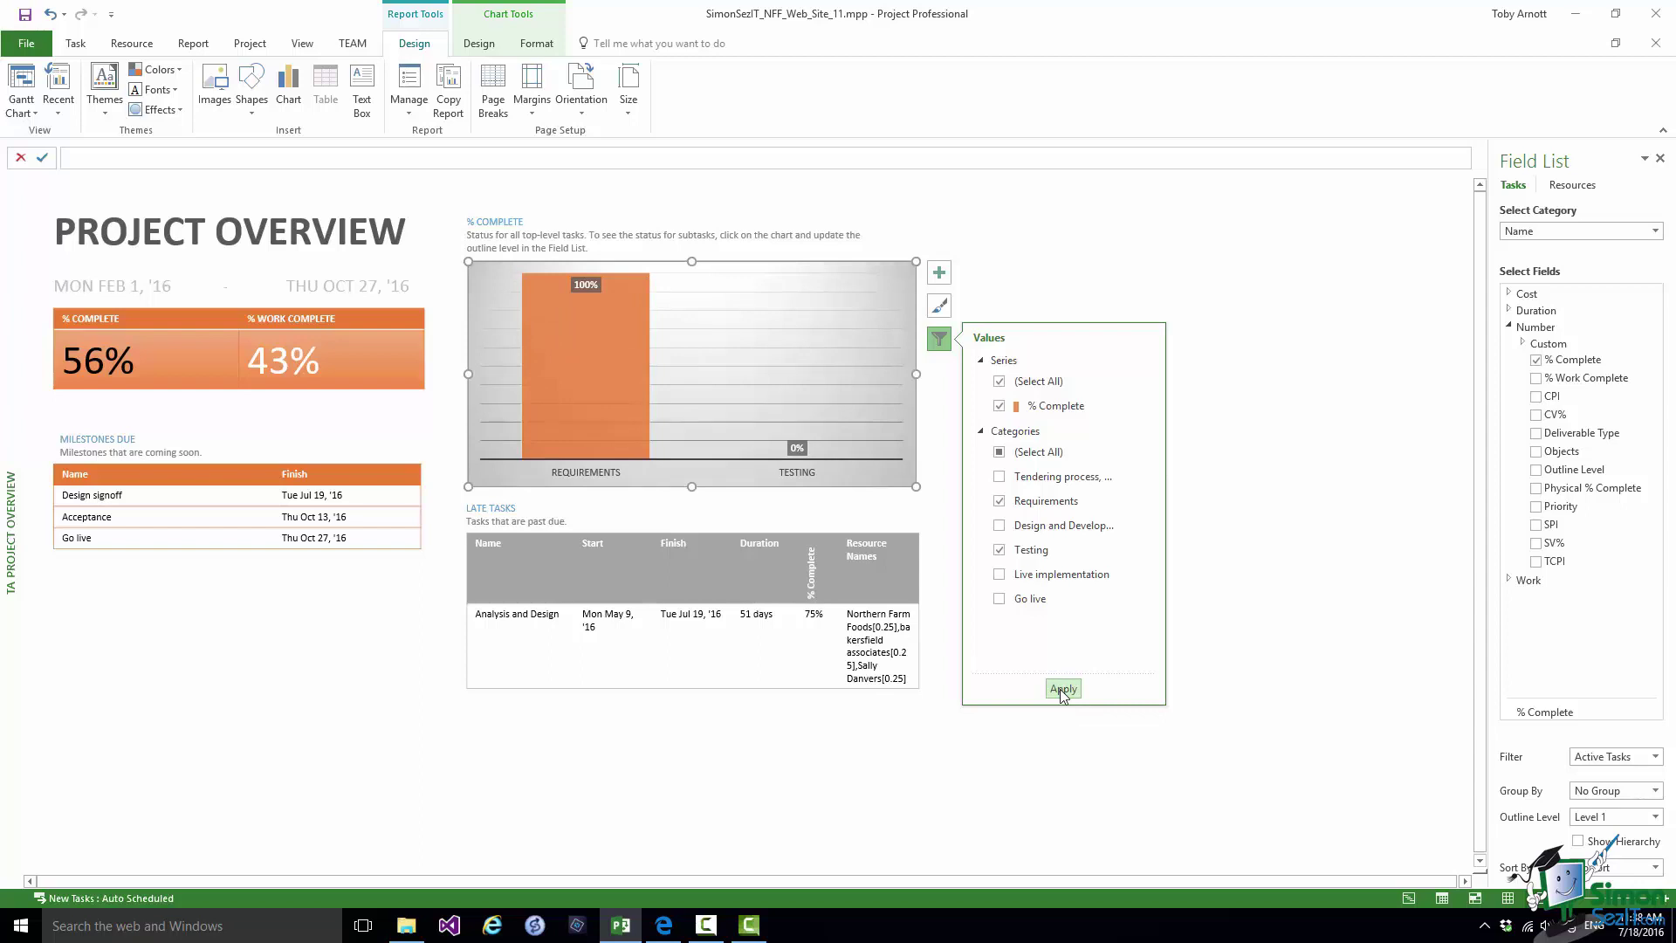
left_click(1000, 452)
left_click(1063, 688)
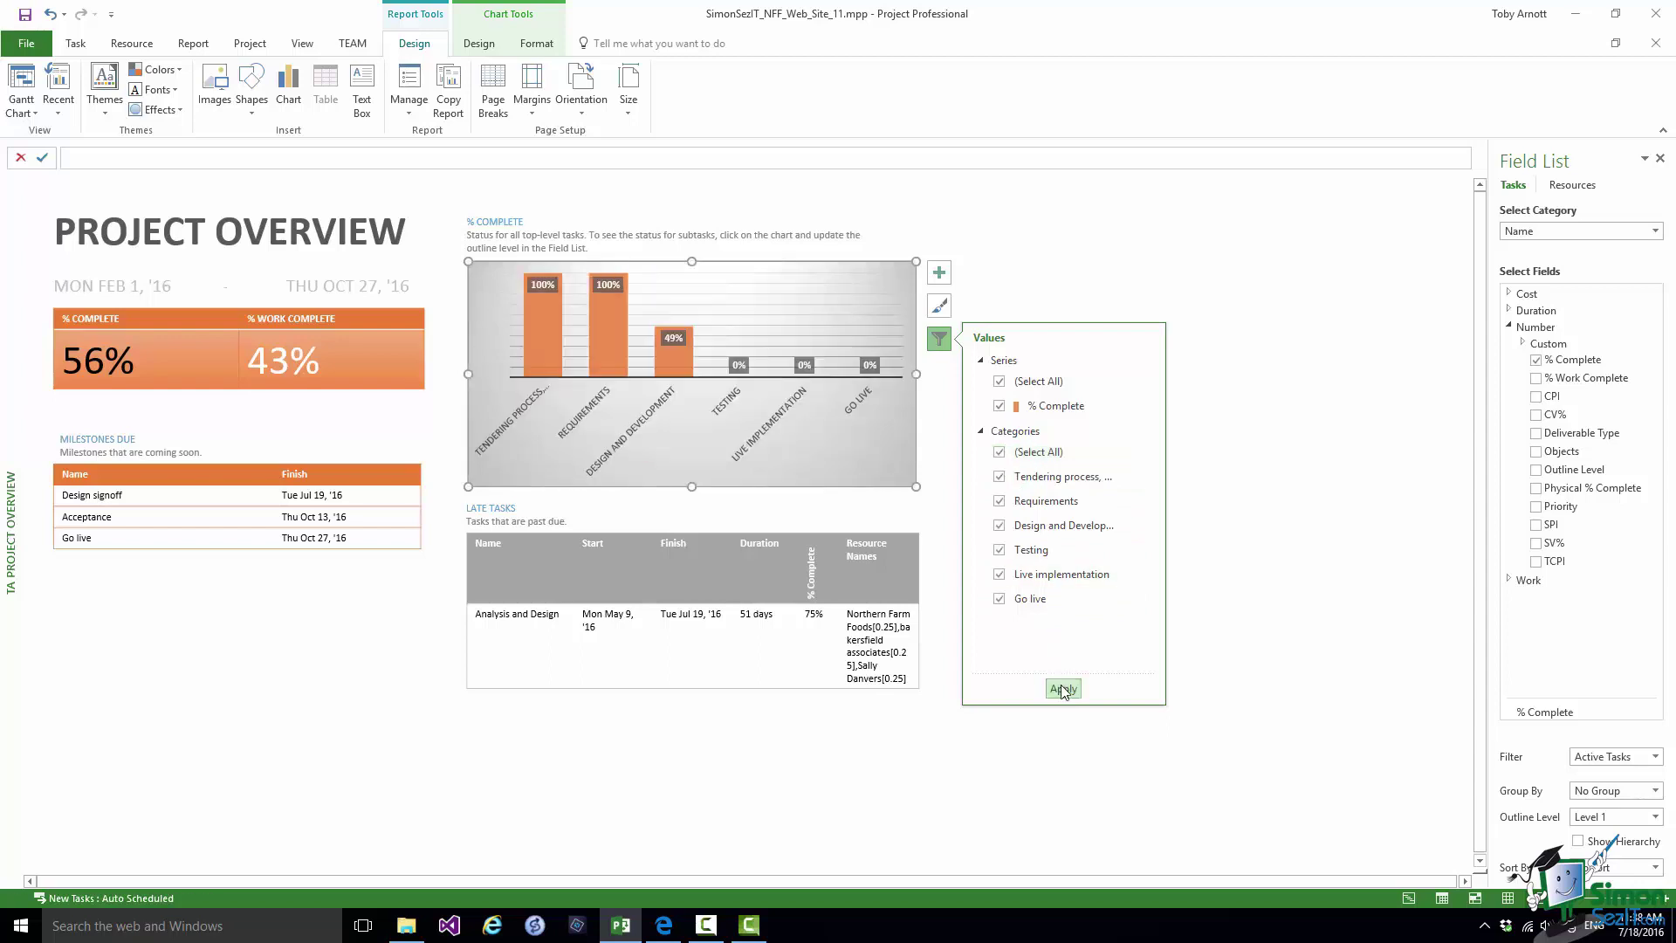